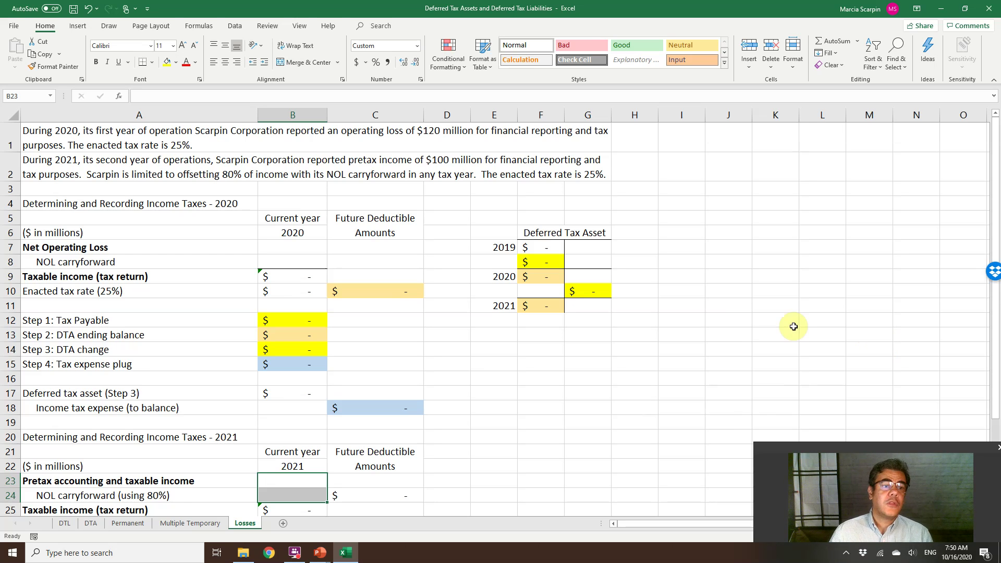
# Enter -120 in B7, 120 in B8 and -120 in C8, then check C10's =+C8*25% formula.
pyautogui.click(284, 246)
pyautogui.write('-120')
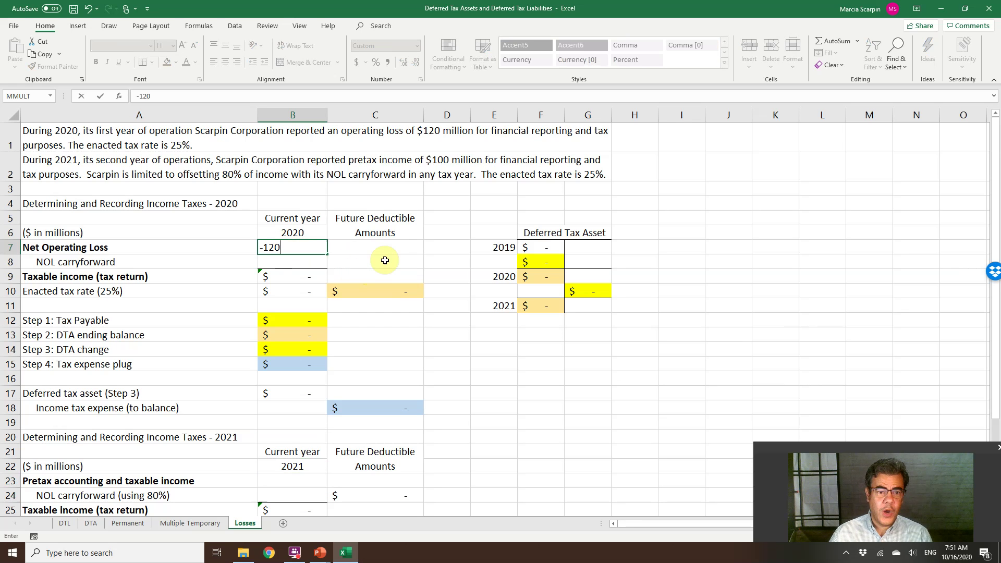
pyautogui.press('Return')
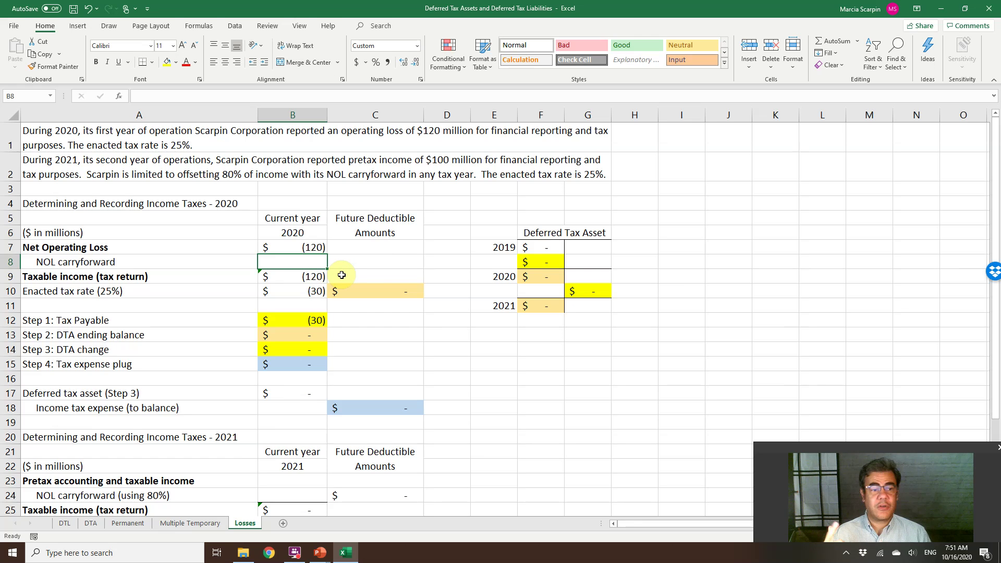
pyautogui.write('120')
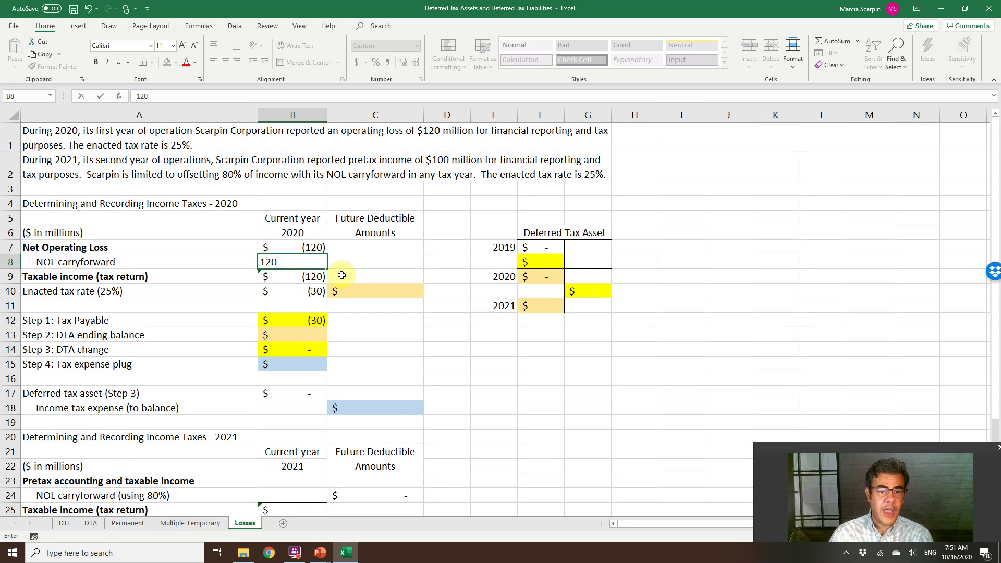
pyautogui.hotkey('ctrl', 'Return')
pyautogui.press('Tab')
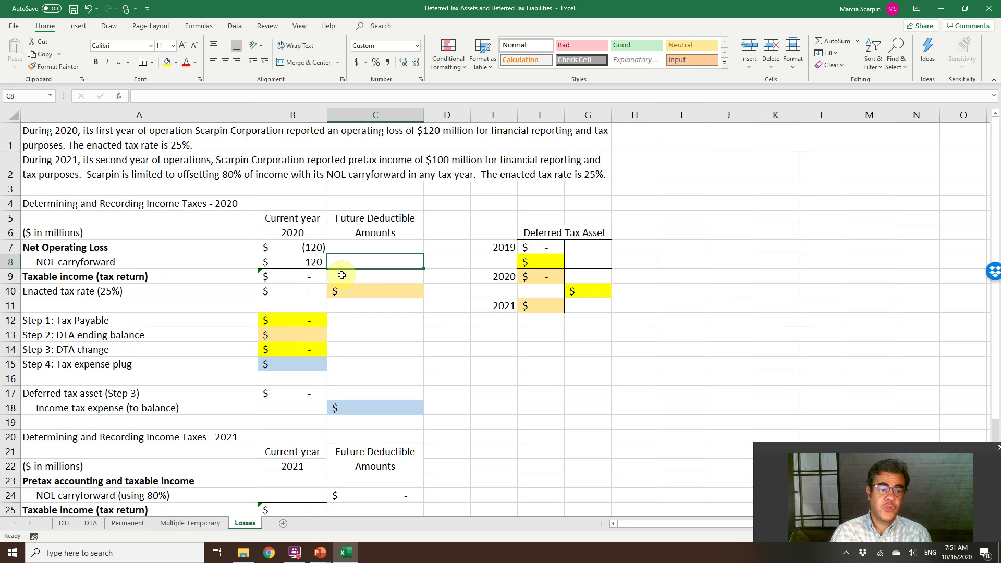
pyautogui.write('-120')
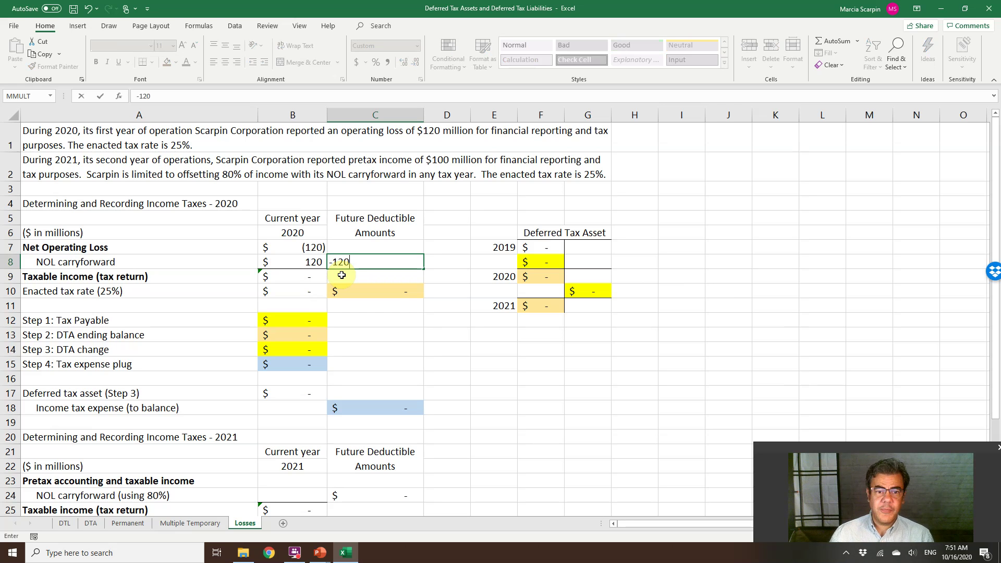
pyautogui.press('Return')
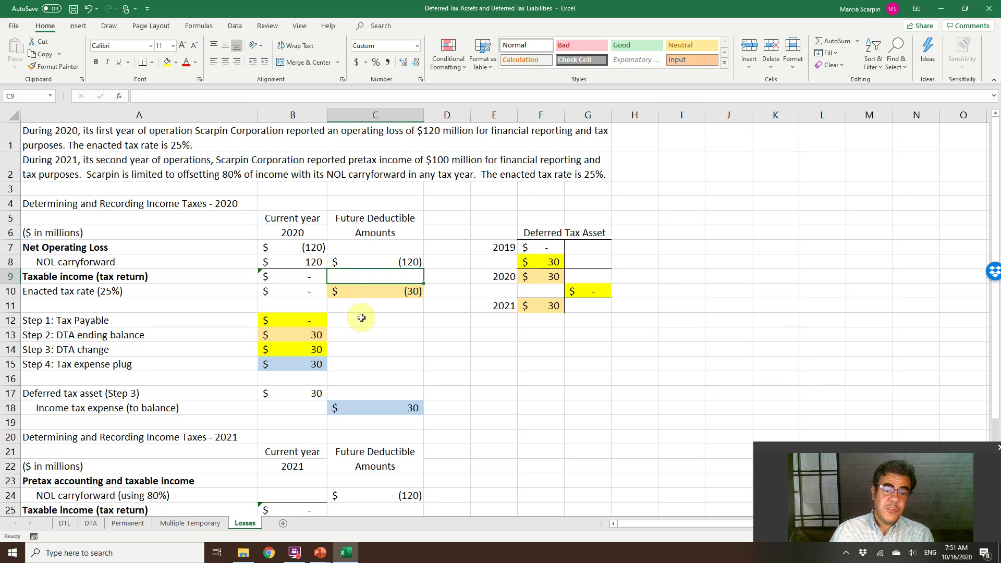
pyautogui.doubleClick(400, 292)
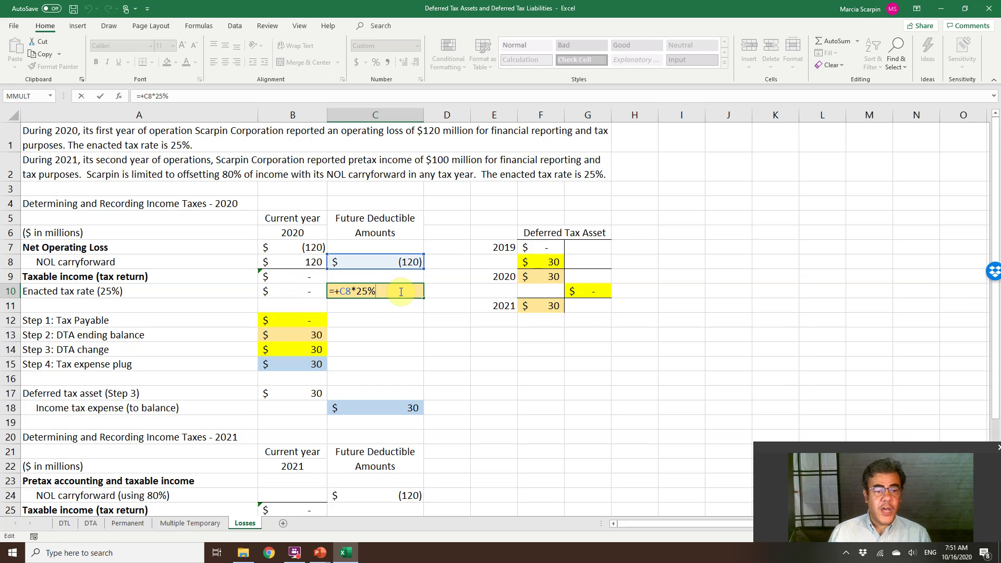
pyautogui.press('Return')
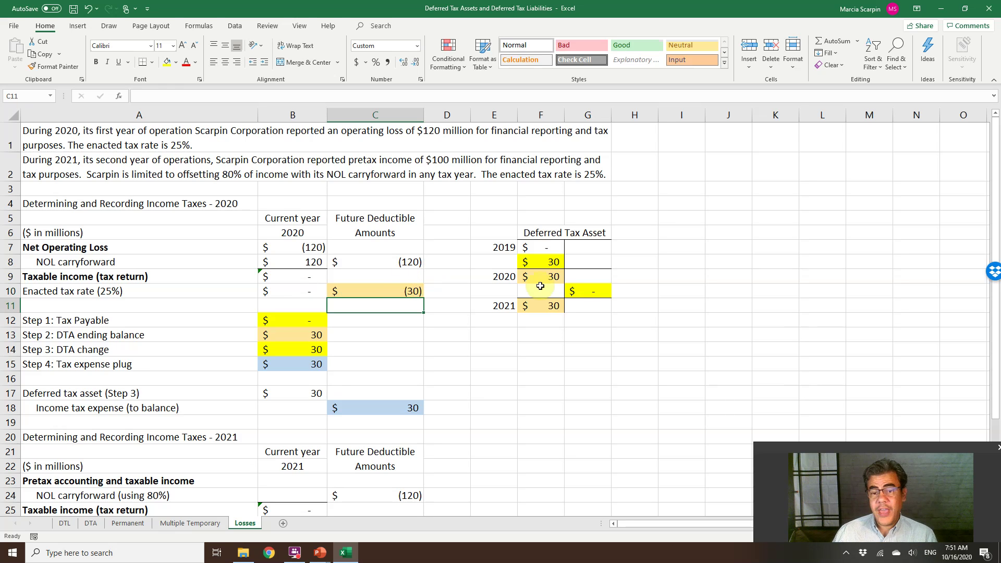
# Inspect the existing 2020 formulas for the DTA entry, tax payable, taxable income and DTA balance.
pyautogui.click(544, 259)
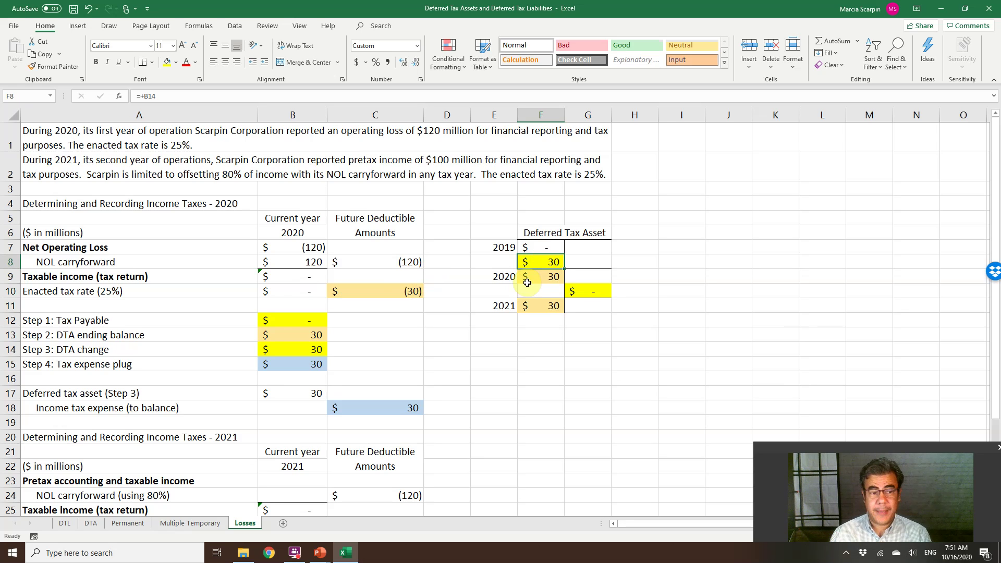
pyautogui.click(291, 320)
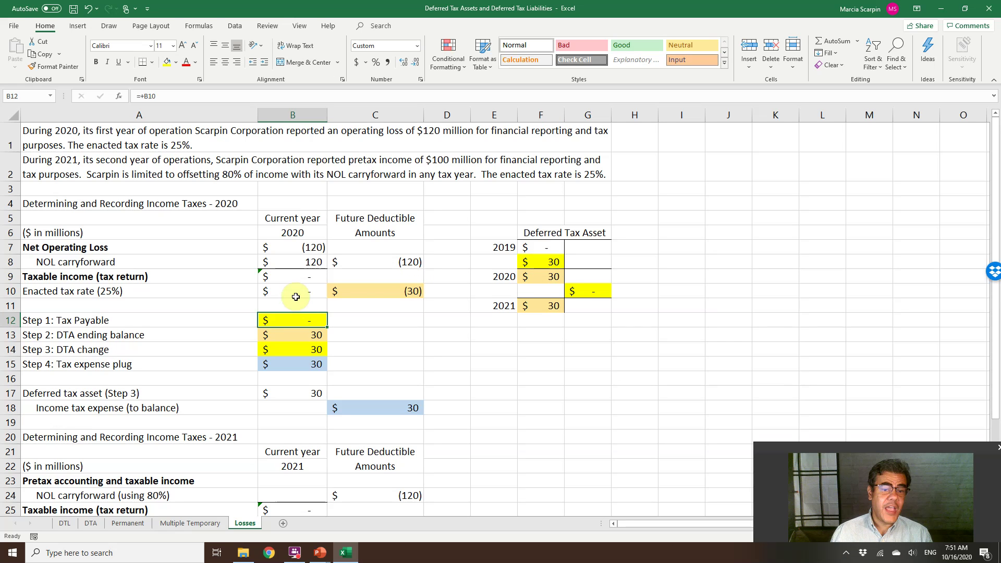
pyautogui.doubleClick(295, 296)
pyautogui.click(380, 320)
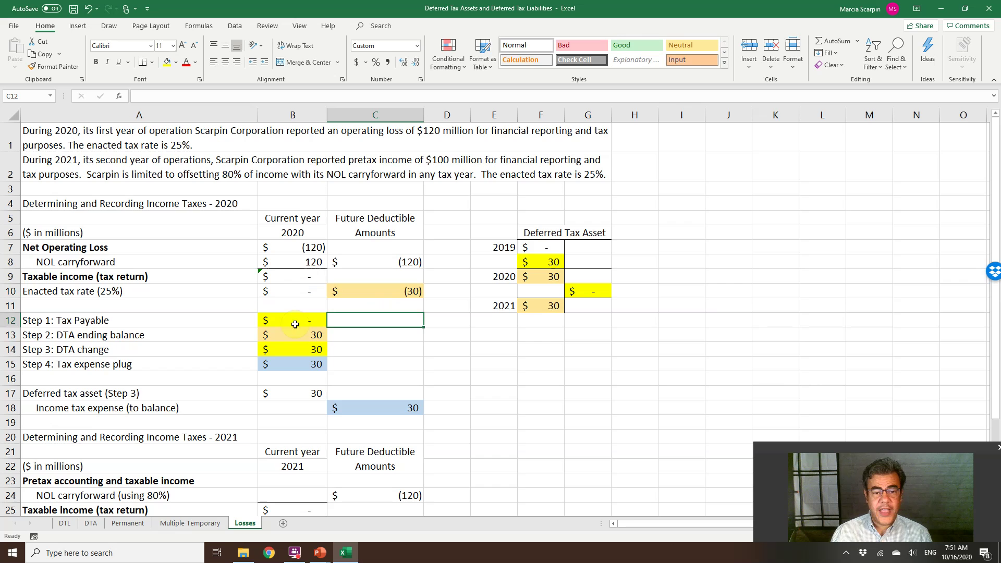
pyautogui.click(296, 334)
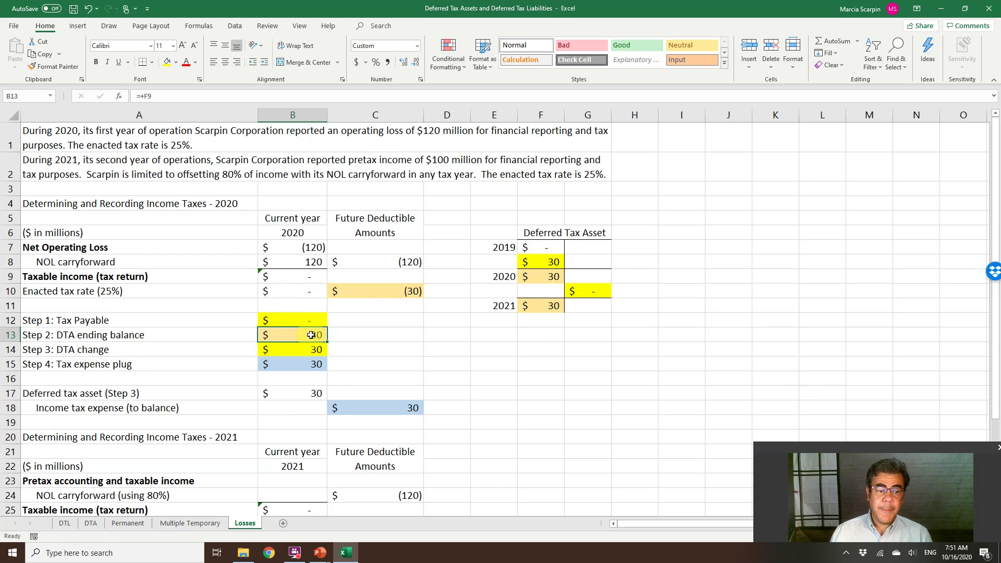
pyautogui.click(541, 281)
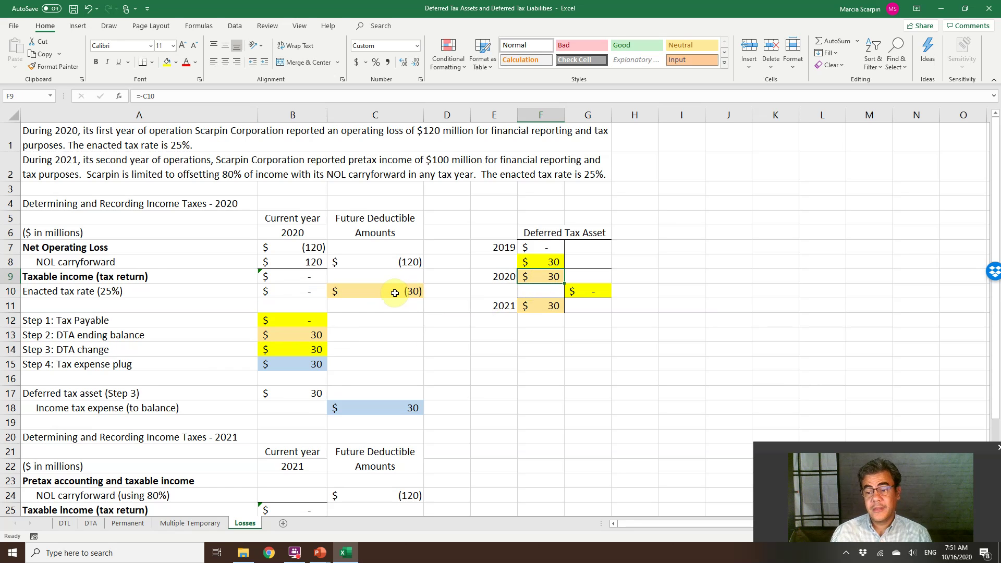
# Rebuild the 2020 DTA change in B14 as =+F9-F7.
pyautogui.doubleClick(270, 351)
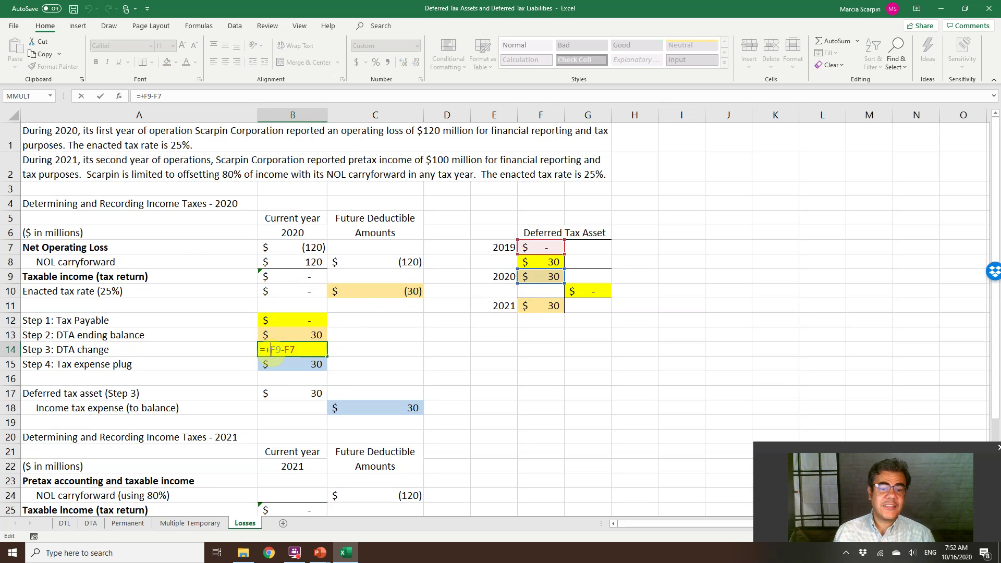
pyautogui.click(412, 348)
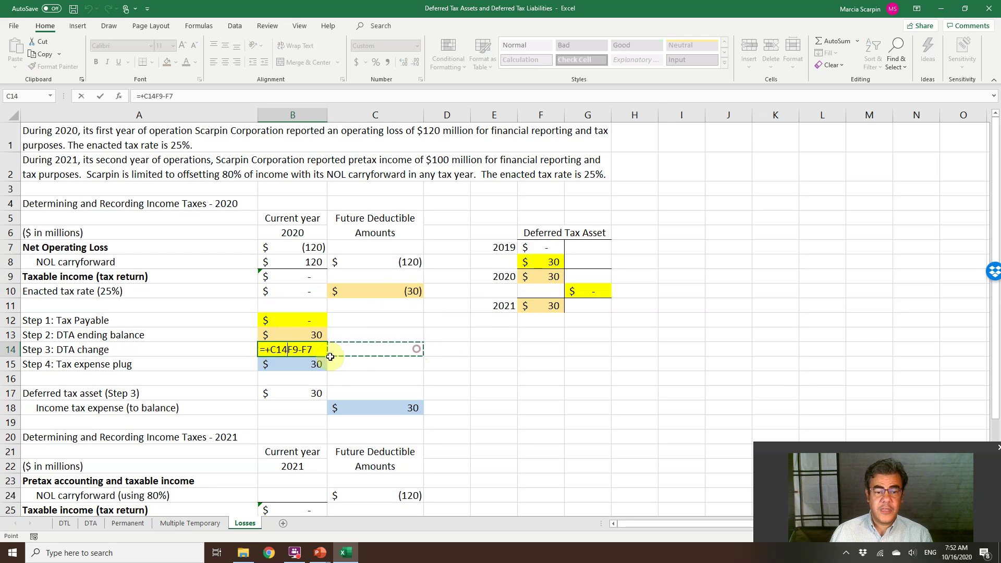
pyautogui.press('Escape')
pyautogui.press('Delete')
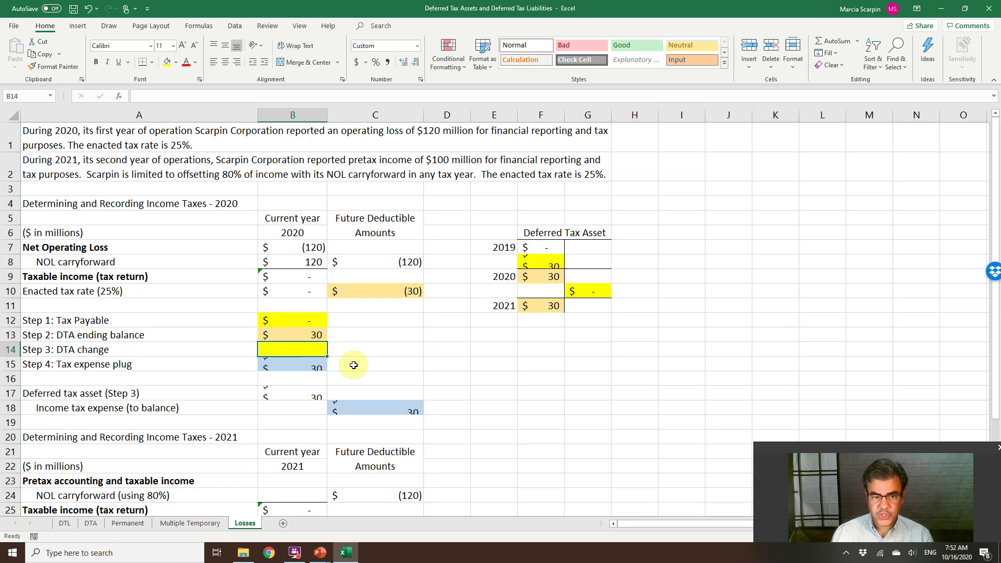
pyautogui.write('+')
pyautogui.click(536, 279)
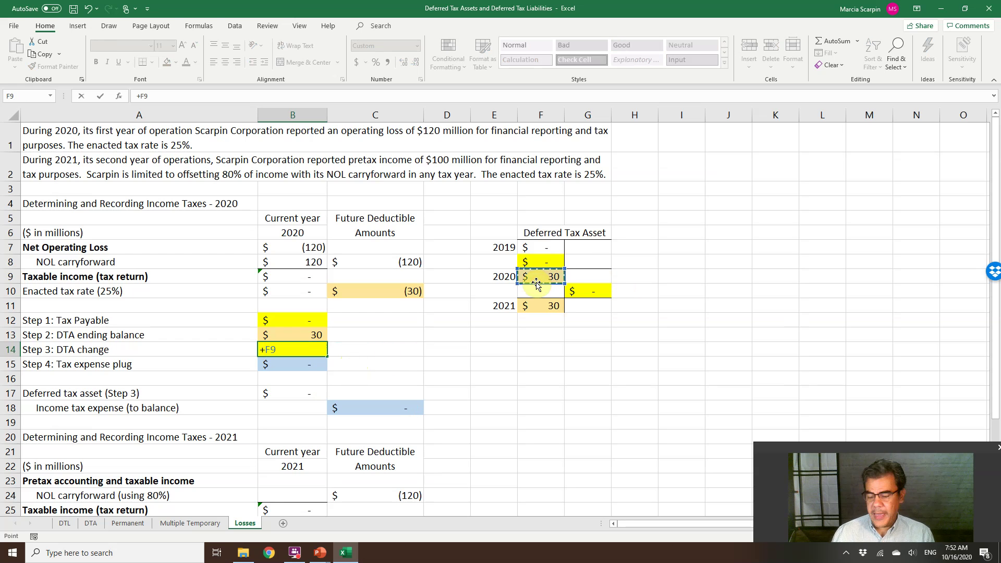
pyautogui.write('-')
pyautogui.click(555, 247)
pyautogui.press('Return')
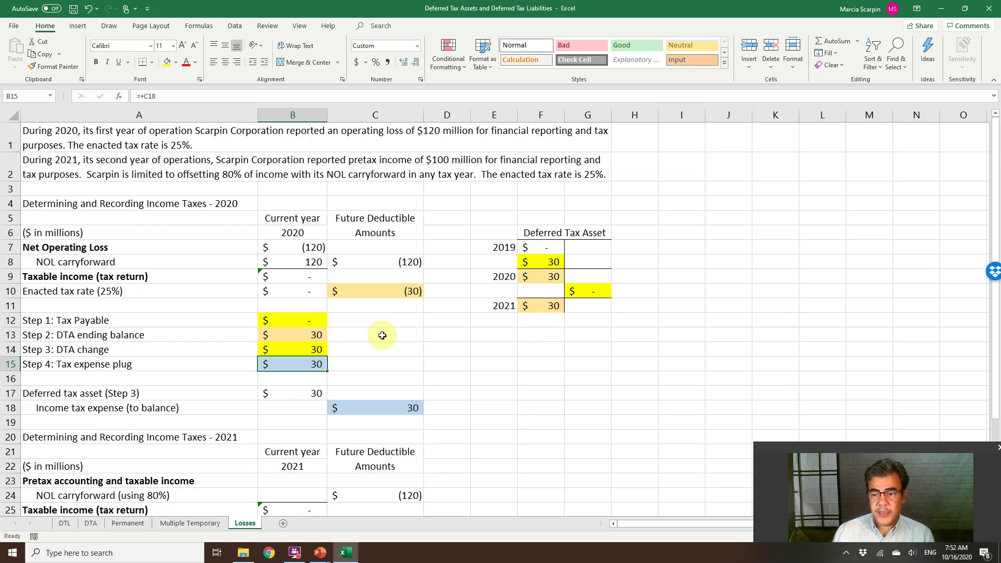
# Clear B15, B17 and C18, then link the deferred tax asset B17 to =+B14.
pyautogui.press('Delete')
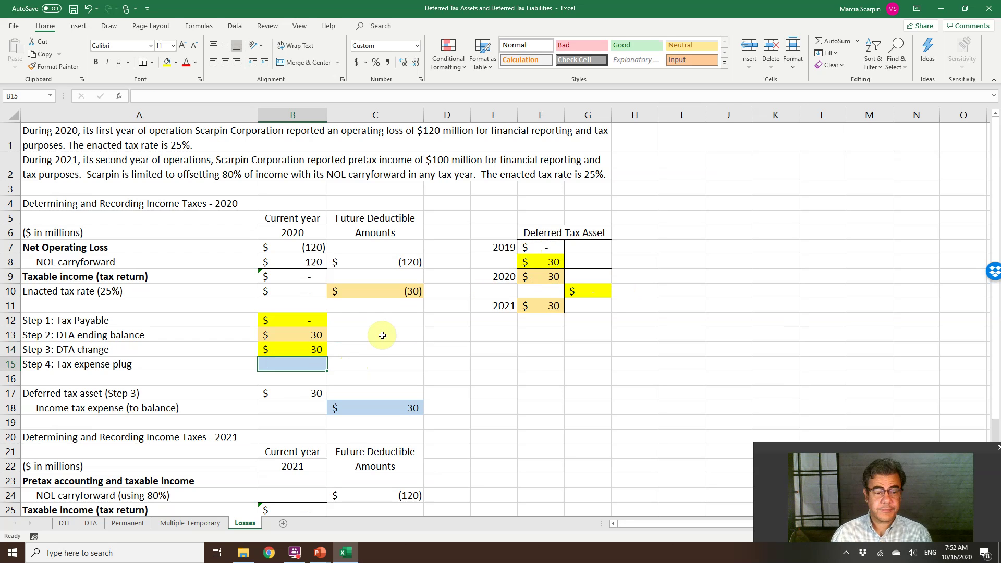
pyautogui.press('Down')
pyautogui.press('Down')
pyautogui.press('Delete')
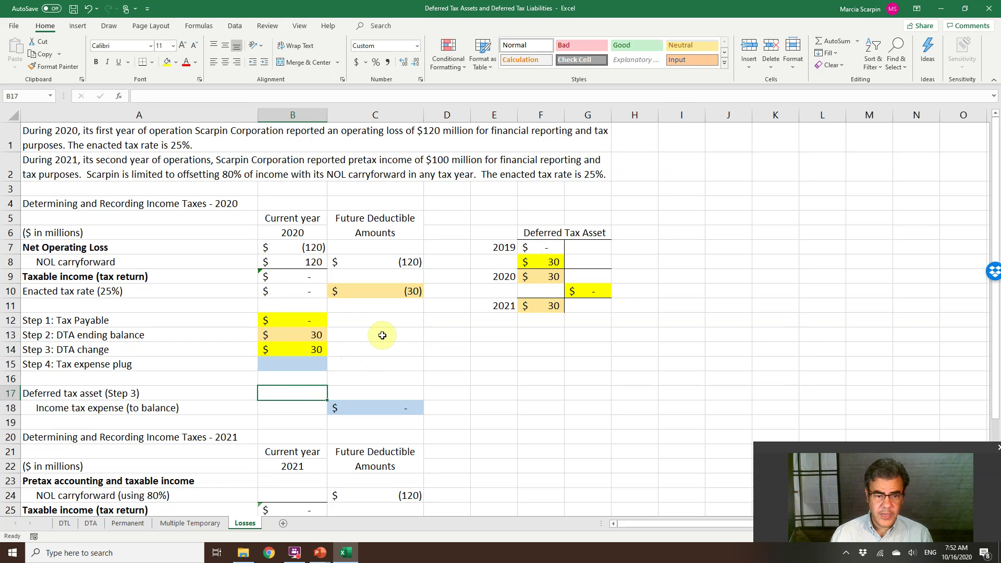
pyautogui.press('Right')
pyautogui.press('Down')
pyautogui.press('Delete')
pyautogui.press('Up')
pyautogui.press('Left')
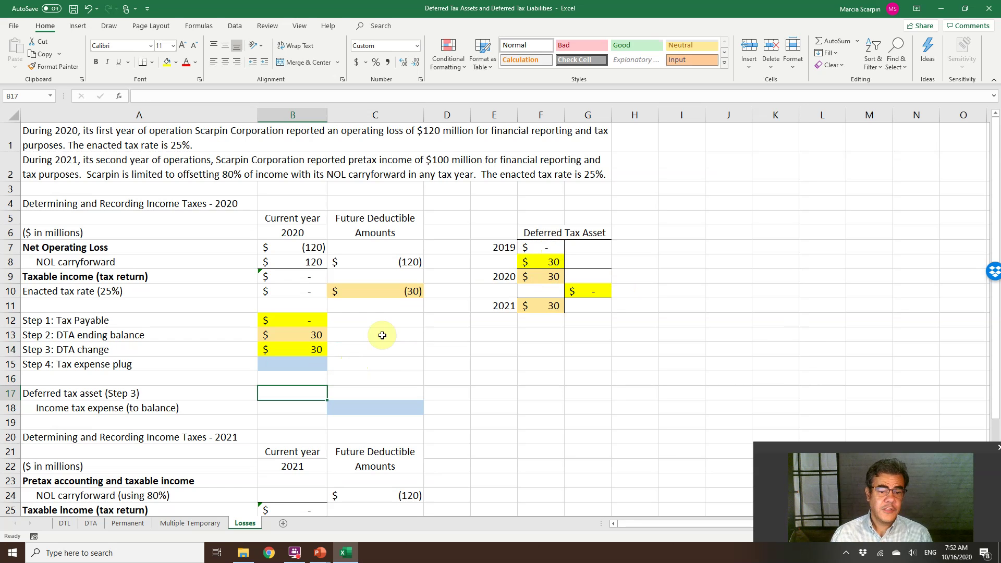
pyautogui.write('+')
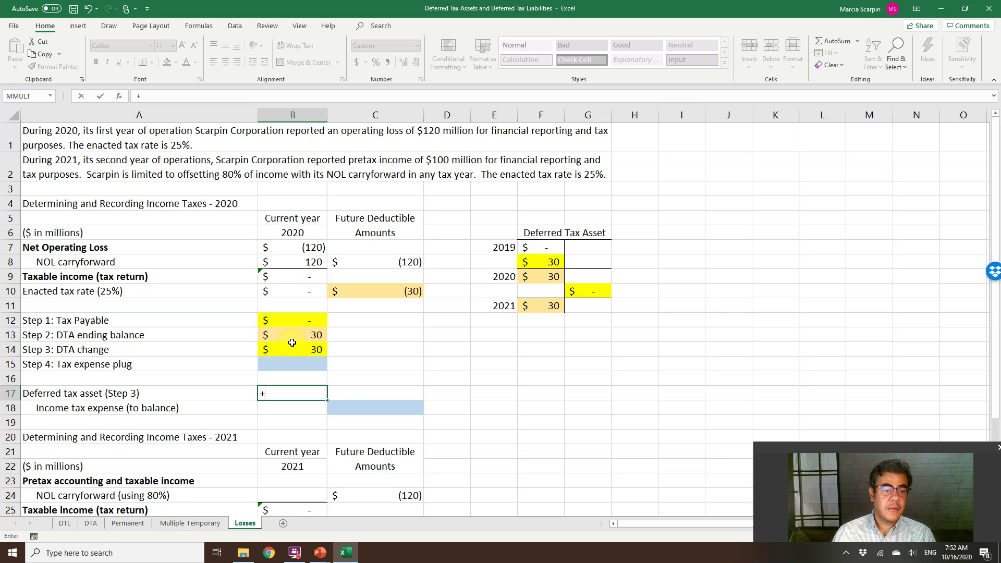
pyautogui.click(293, 352)
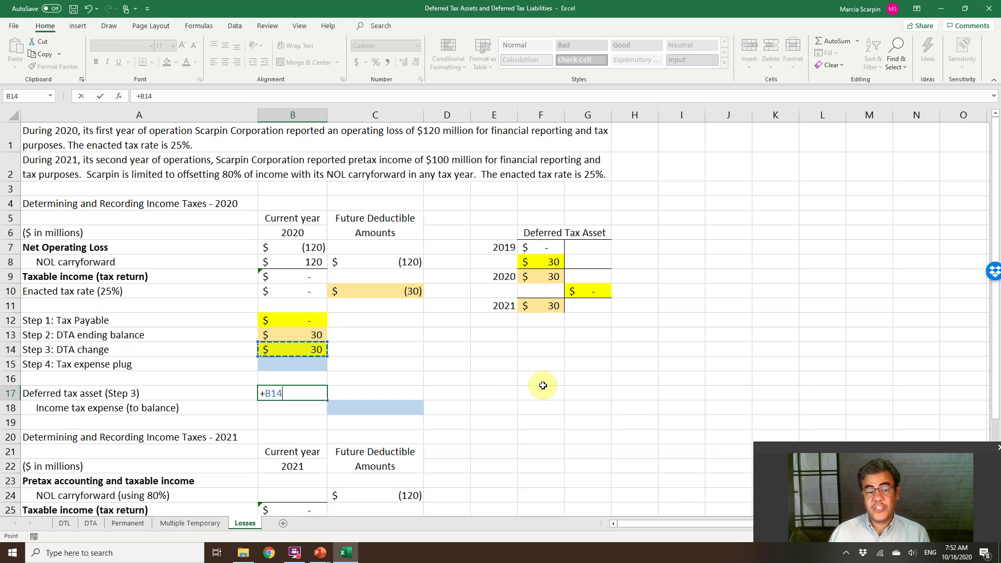
pyautogui.press('Return')
# Set income tax expense C18 to =+B17 and the tax expense plug B15 to =+C18.
pyautogui.press('Right')
pyautogui.write('+')
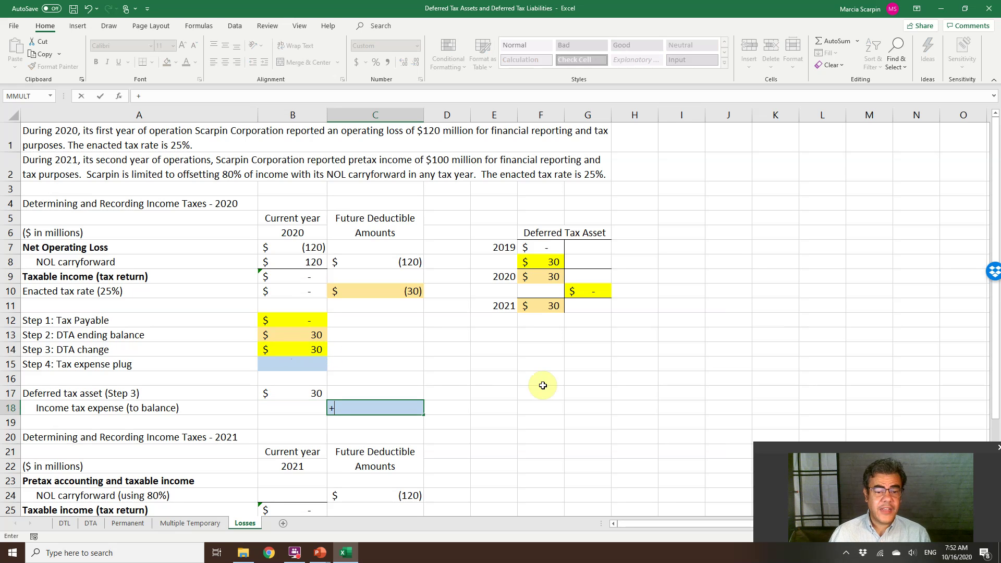
pyautogui.press('Left')
pyautogui.press('Up')
pyautogui.press('Return')
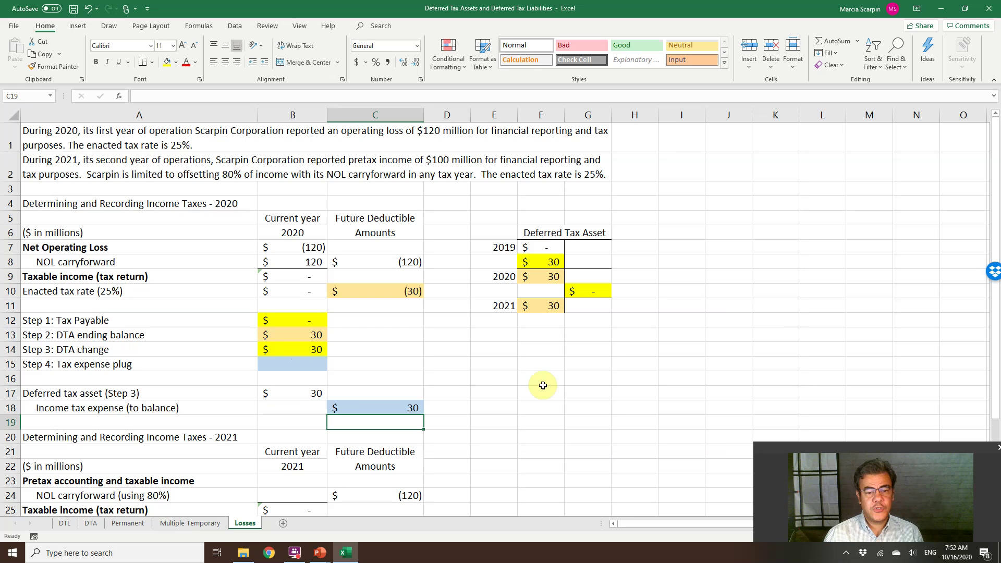
pyautogui.press('Up')
pyautogui.press('Up')
pyautogui.press('Up')
pyautogui.press('Up')
pyautogui.press('Left')
pyautogui.write('+')
pyautogui.press('Right')
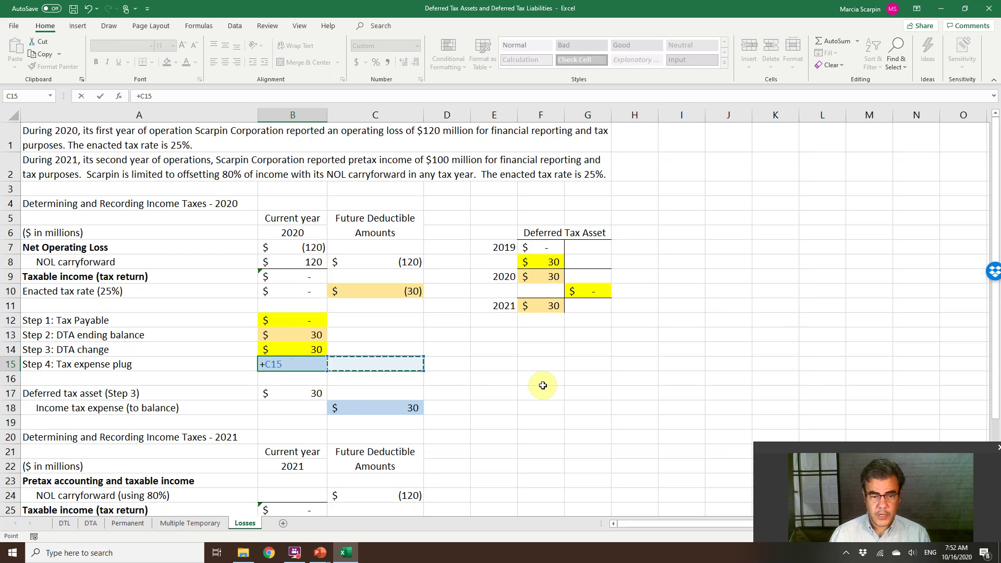
pyautogui.press('Down')
pyautogui.press('Down')
pyautogui.press('Down')
pyautogui.press('Return')
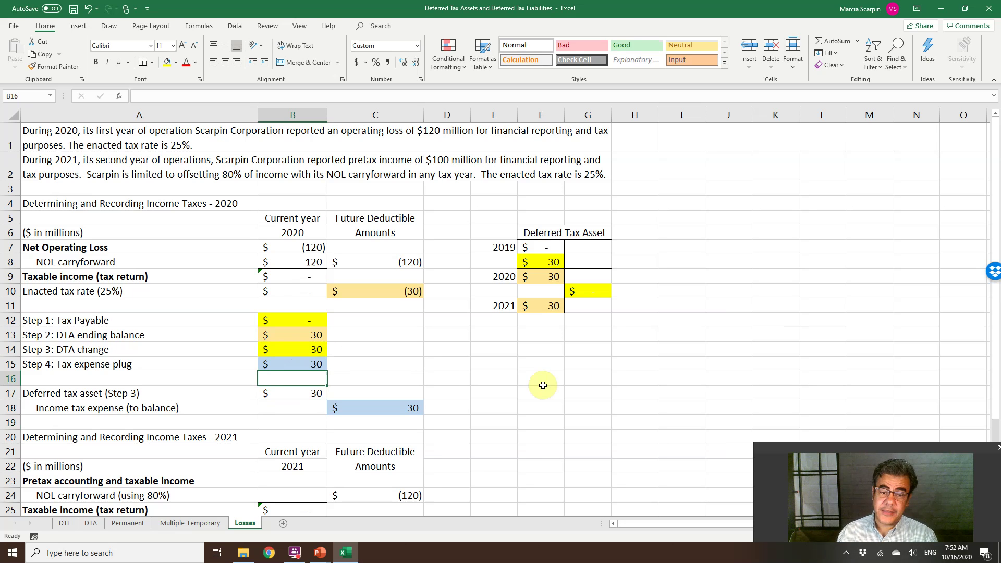
# Re-enter the income tax expense in C18 as =+B17, showing a 30 credit.
pyautogui.click(392, 412)
pyautogui.write('=+')
pyautogui.press('Left')
pyautogui.press('Up')
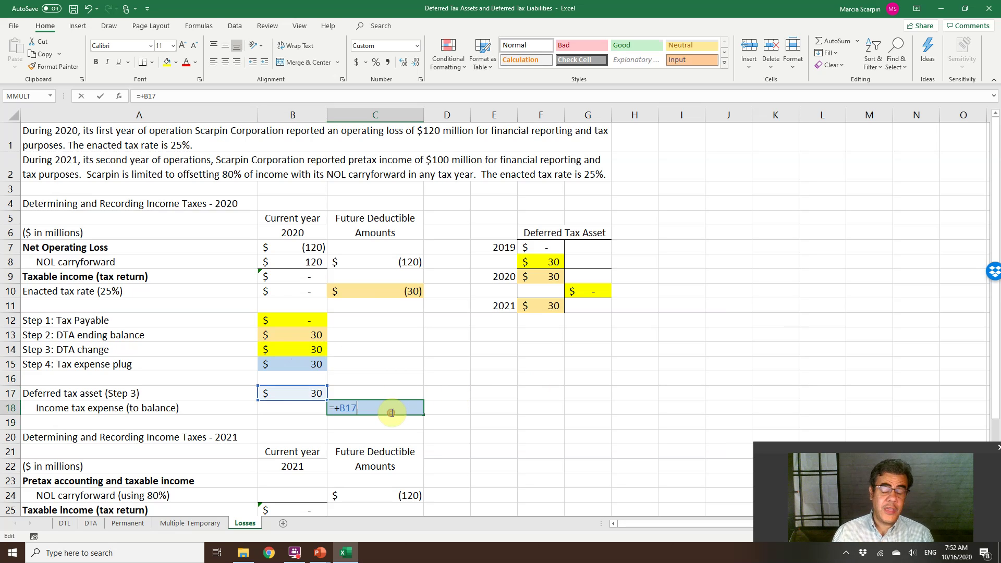
pyautogui.click(477, 406)
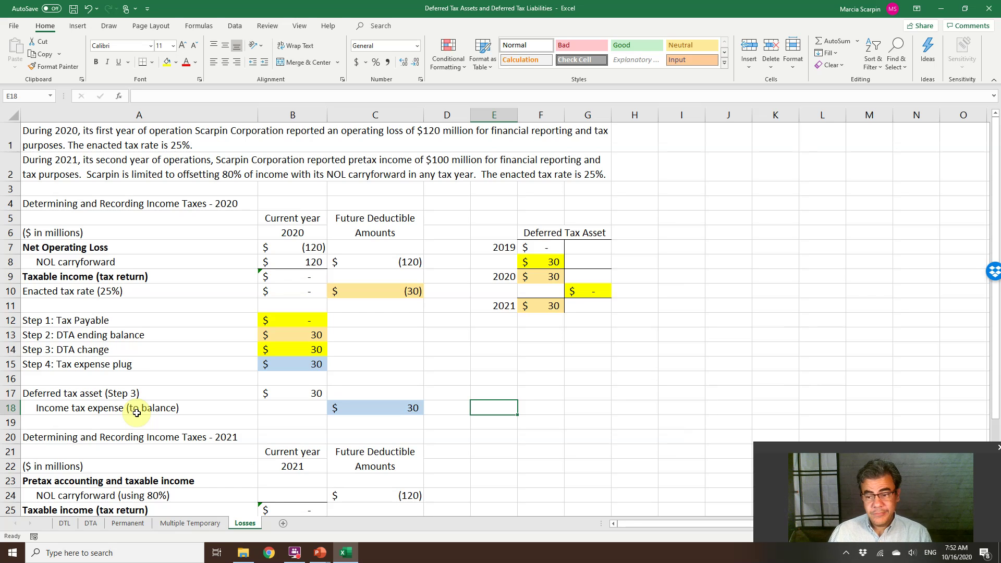
pyautogui.click(138, 411)
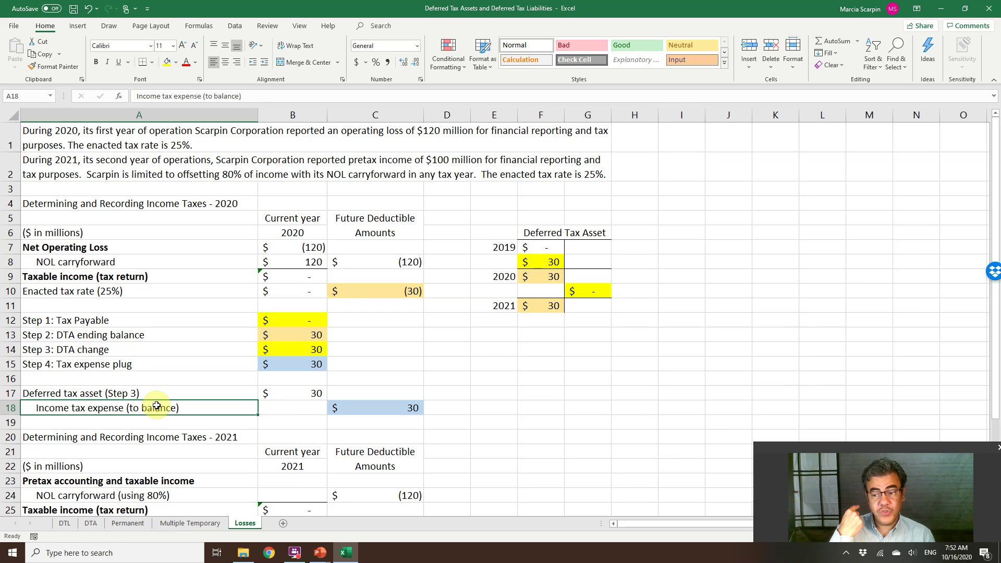
pyautogui.click(89, 171)
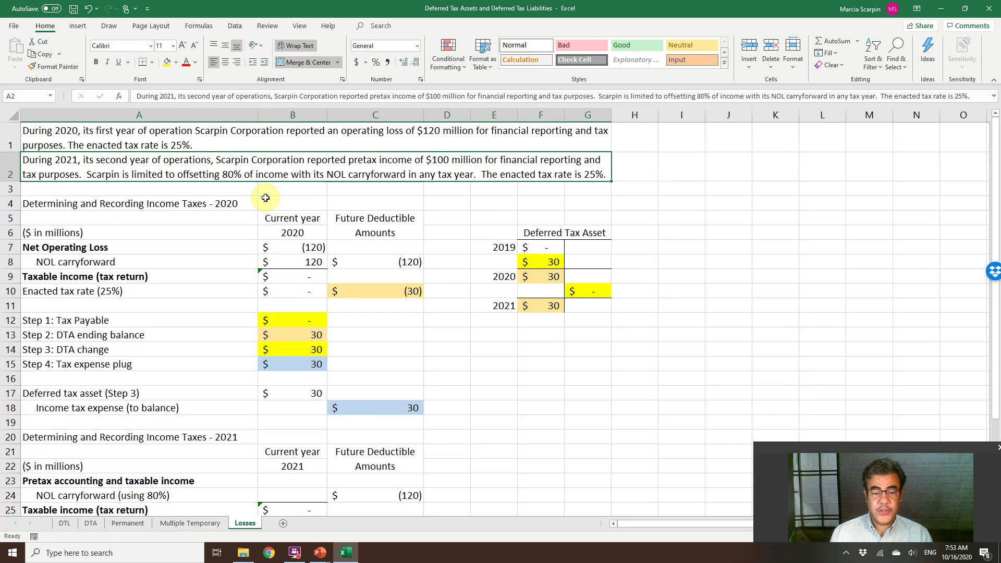
# Enter 2021 pretax income of 100 in B23.
pyautogui.click(307, 471)
pyautogui.click(307, 485)
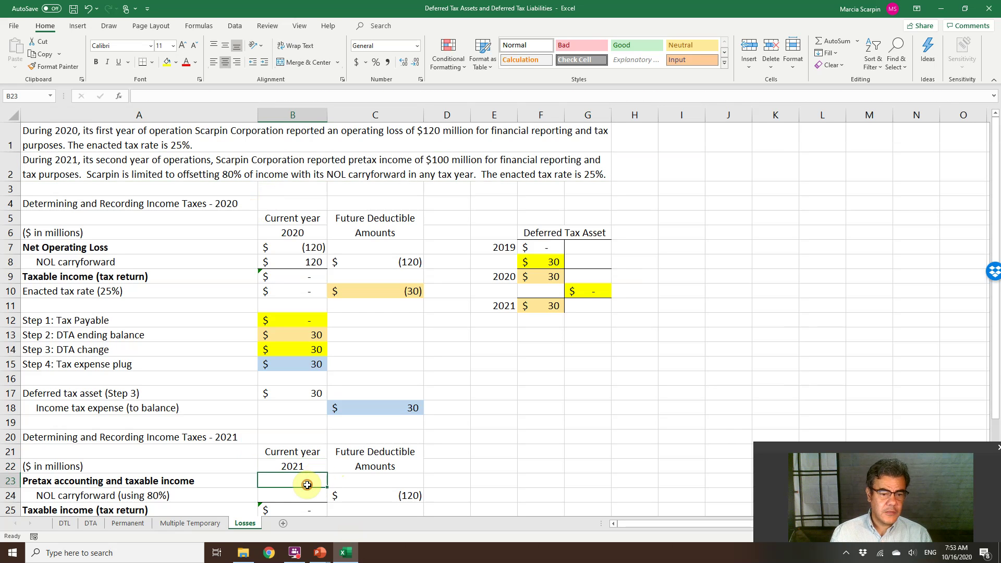
pyautogui.write('100')
pyautogui.press('Return')
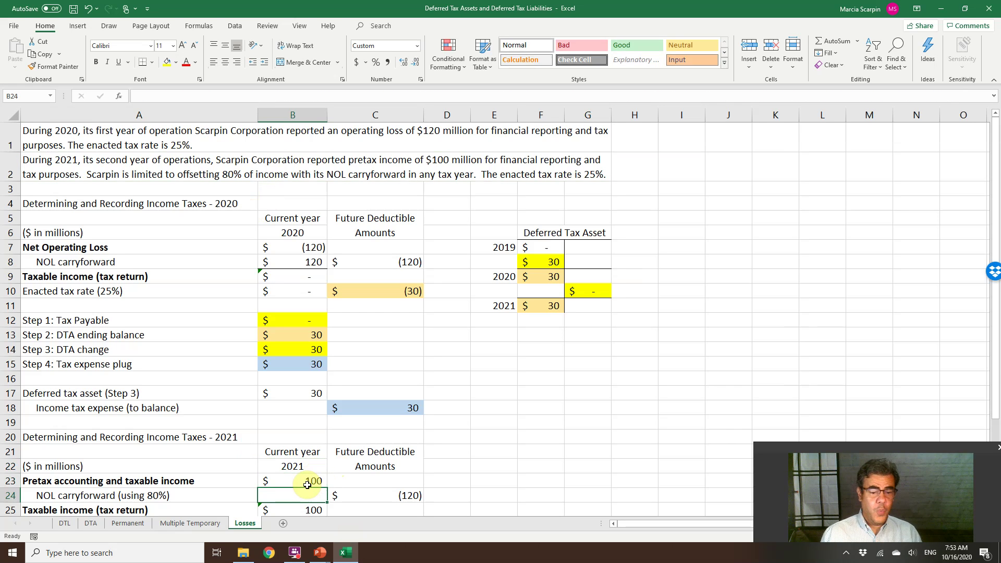
# Clear the 2021 step results in B28:B31 and the income tax expense in B33.
pyautogui.scroll(-1, 457, 476)
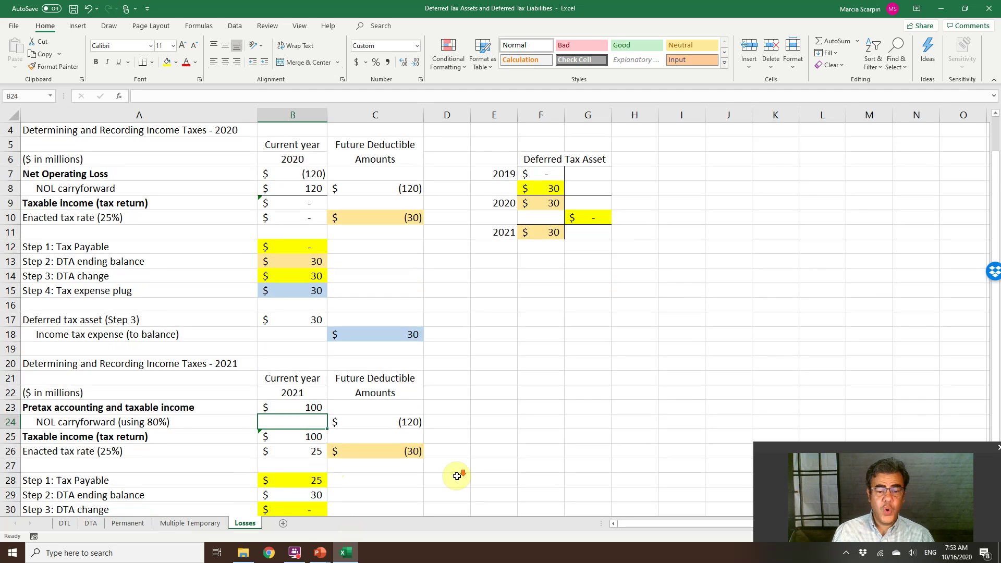
pyautogui.scroll(-1, 457, 476)
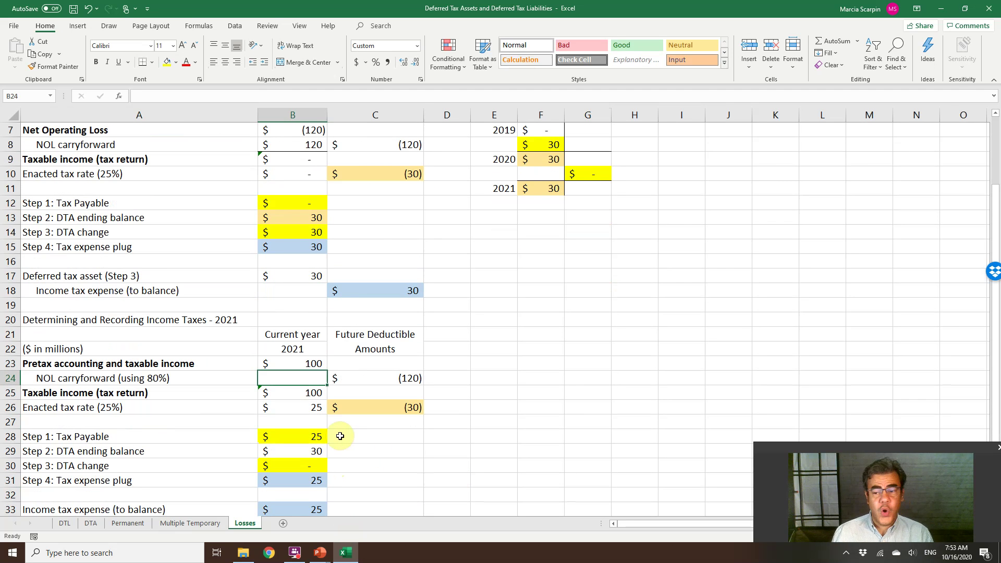
pyautogui.scroll(2, 340, 436)
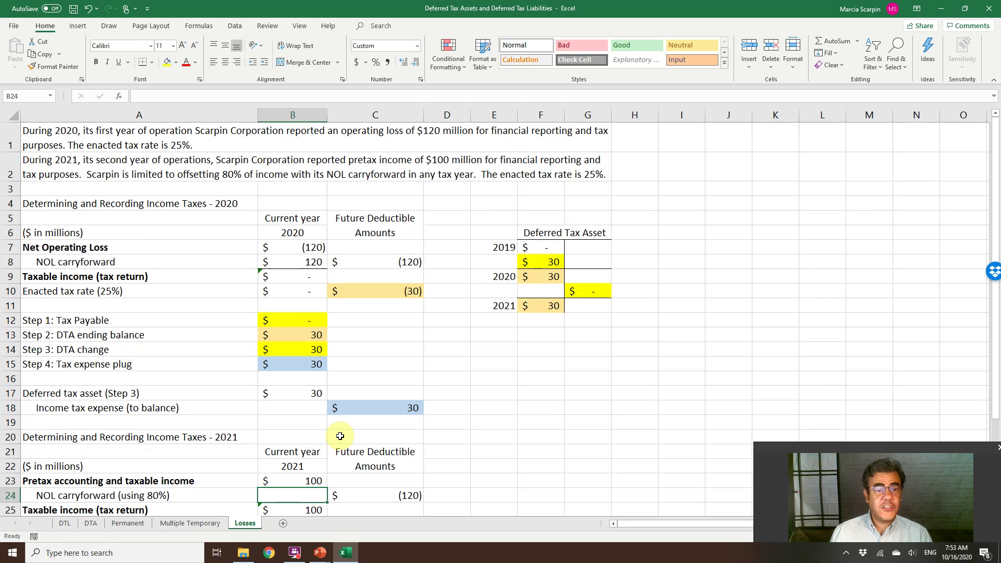
pyautogui.scroll(-1, 340, 436)
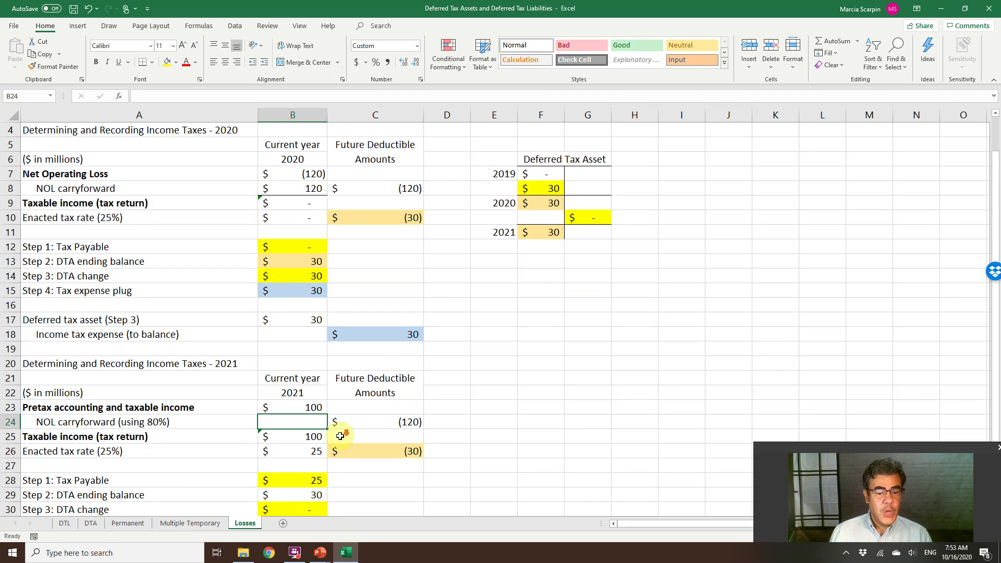
pyautogui.scroll(-1, 340, 436)
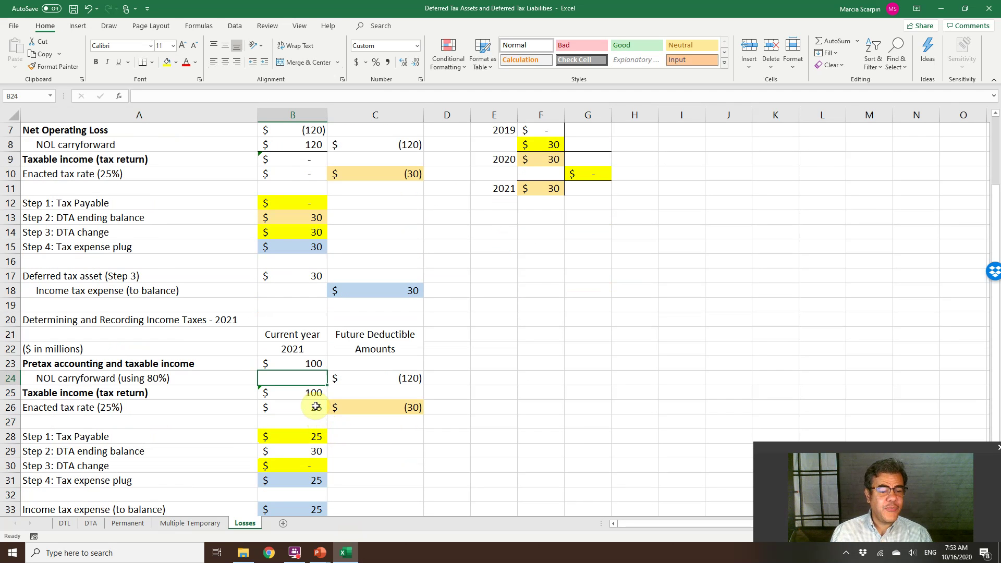
pyautogui.scroll(-1, 307, 417)
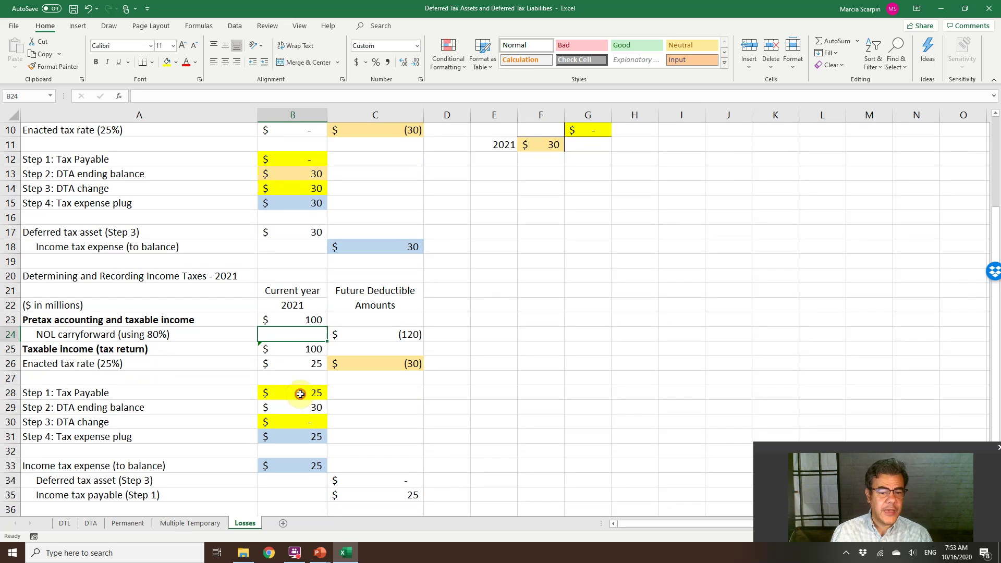
pyautogui.moveTo(300, 392); pyautogui.dragTo(306, 441)
pyautogui.press('Delete')
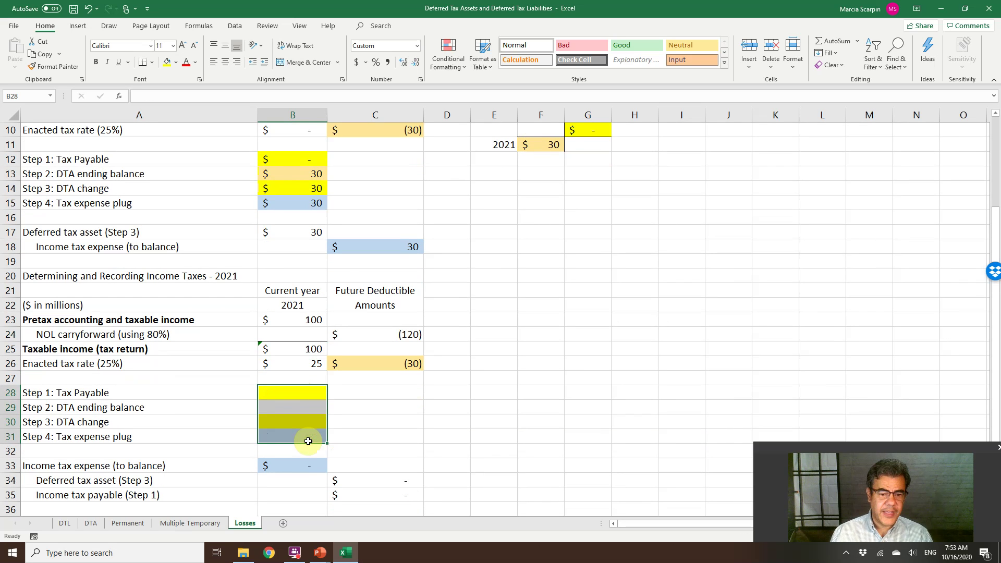
pyautogui.click(308, 464)
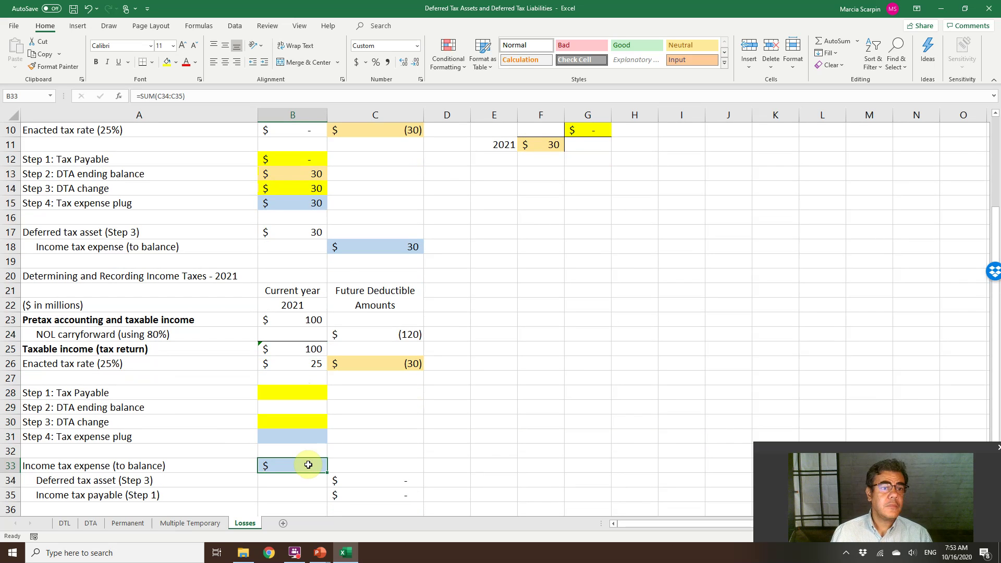
pyautogui.press('Delete')
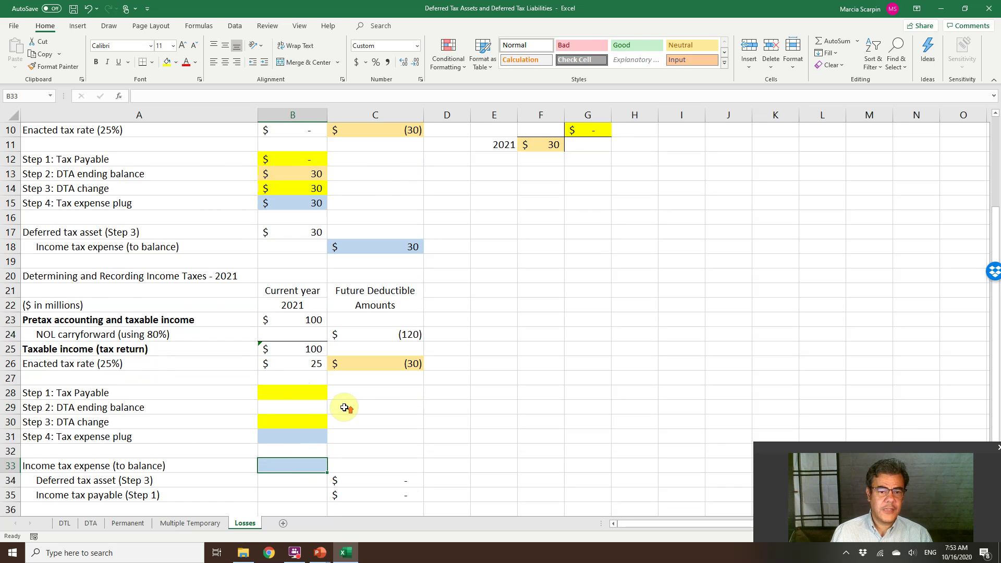
# Select the empty 2021 NOL carryforward cell B24.
pyautogui.scroll(2, 344, 407)
pyautogui.scroll(1, 344, 408)
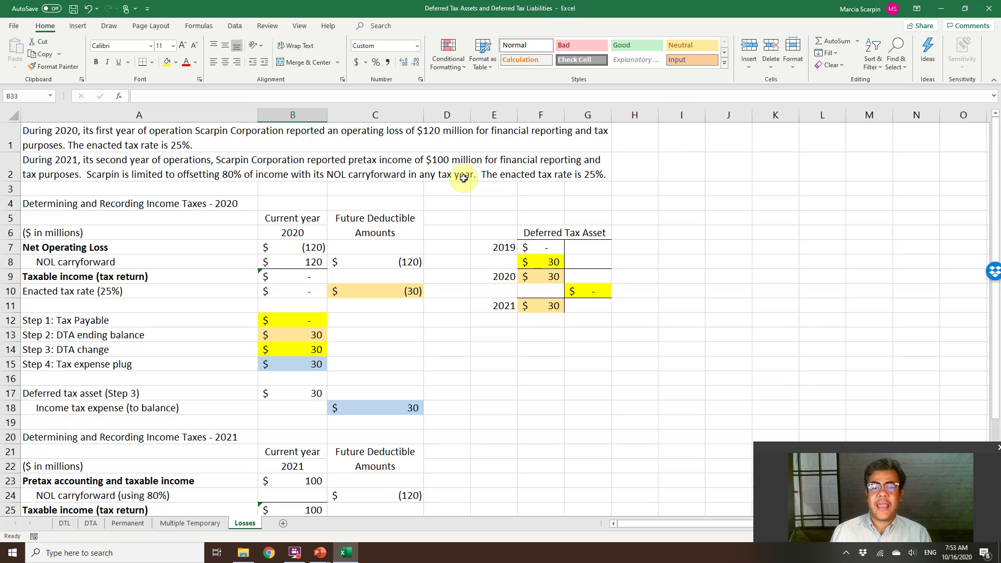
pyautogui.scroll(-2, 460, 246)
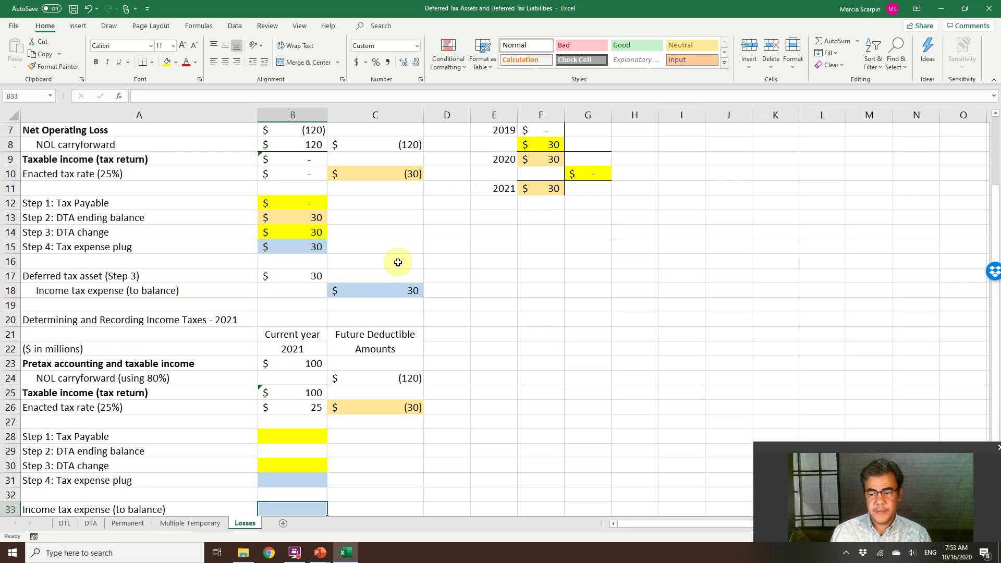
pyautogui.click(293, 374)
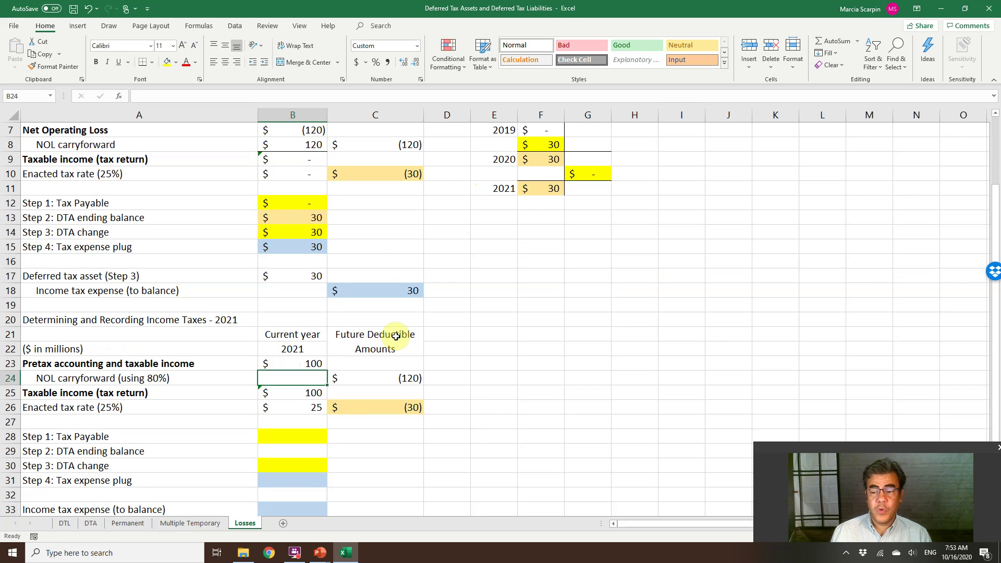
pyautogui.scroll(2, 386, 324)
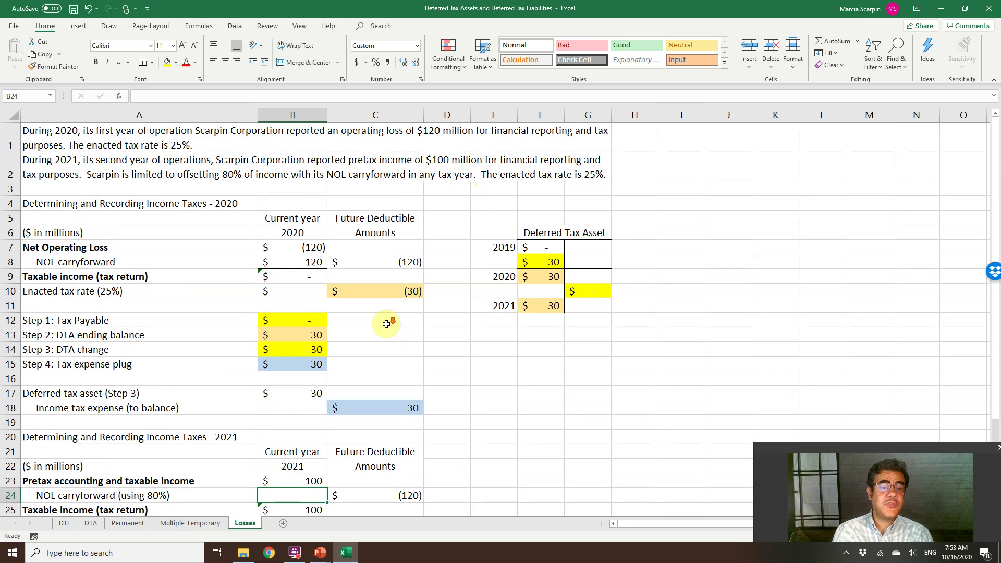
pyautogui.scroll(-1, 386, 324)
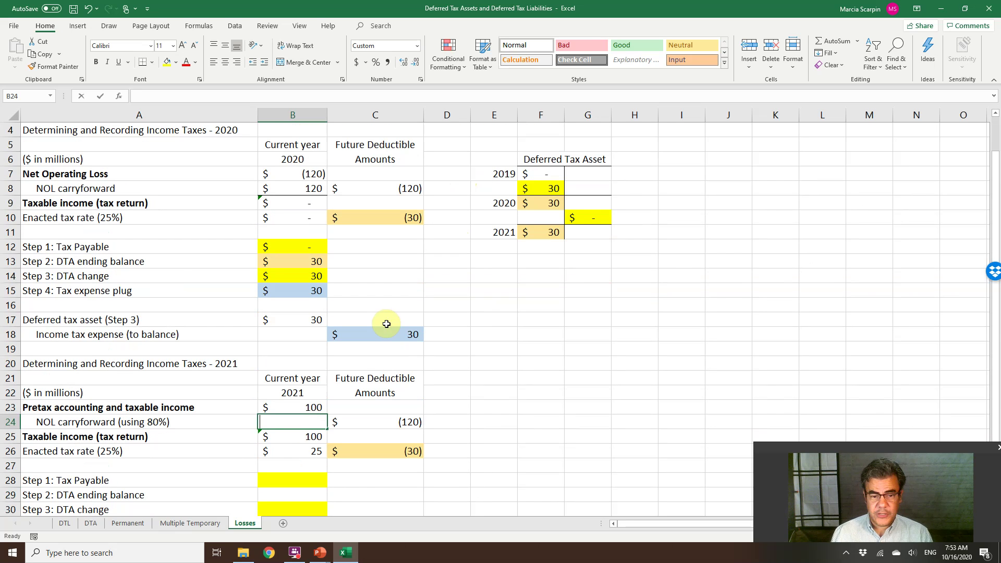
# Enter the 2021 NOL carryforward in B24 as =-B23*80%, giving (80).
pyautogui.write('-')
pyautogui.press('Up')
pyautogui.write('*80')
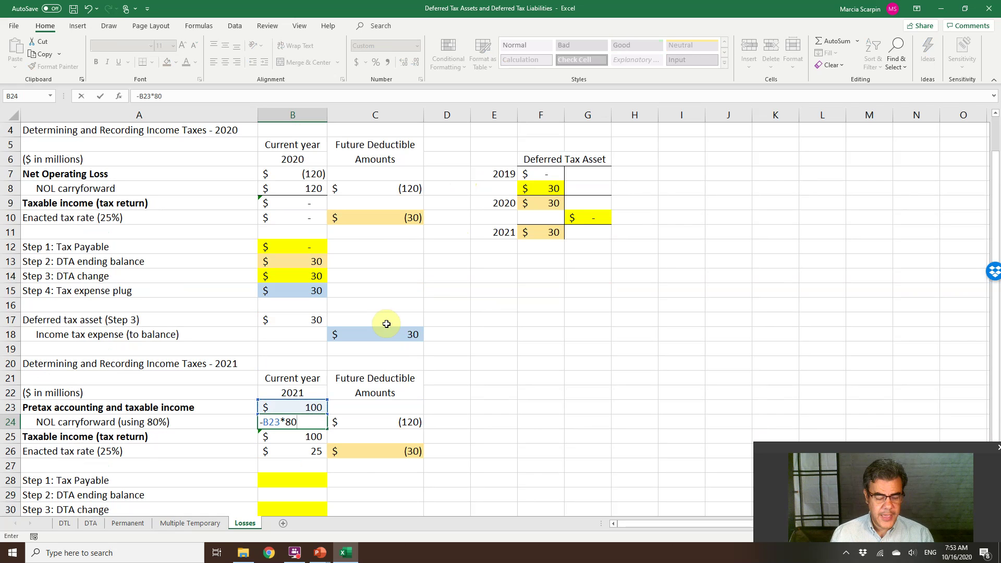
pyautogui.write('%')
pyautogui.hotkey('ctrl', 'Return')
pyautogui.press('Down')
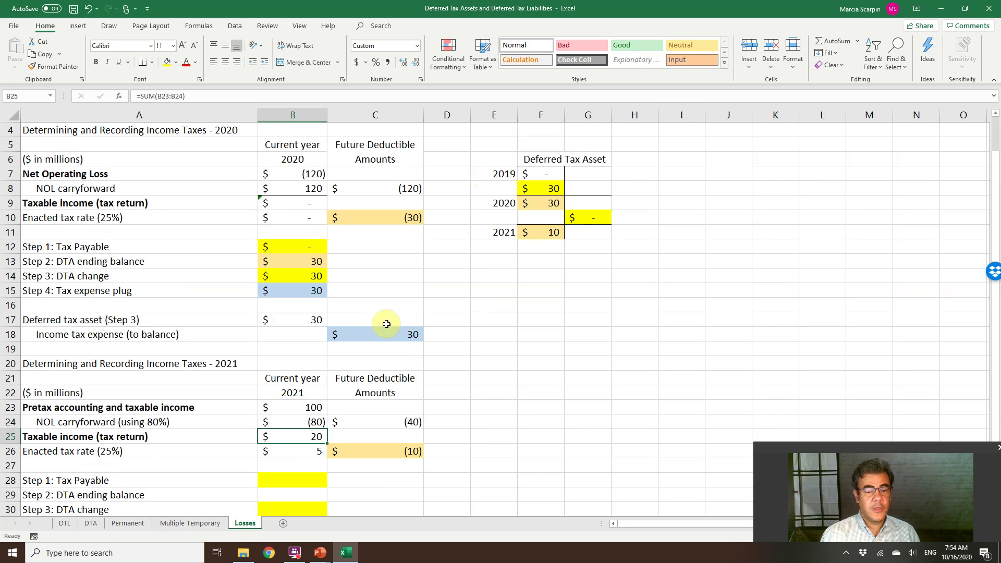
# Rebuild remaining deductible amounts in C24 as =+C8-B24, giving (40).
pyautogui.doubleClick(397, 420)
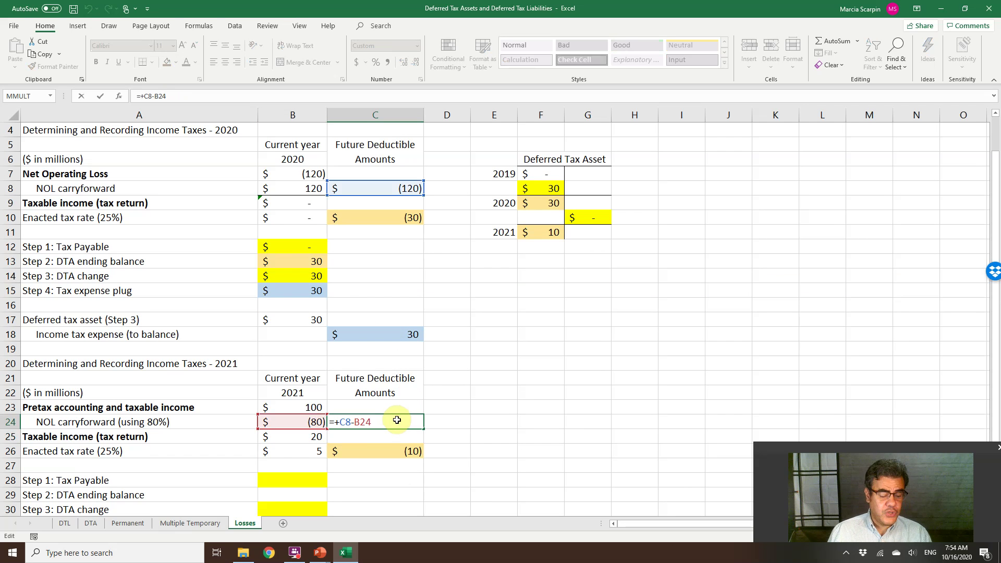
pyautogui.press('Escape')
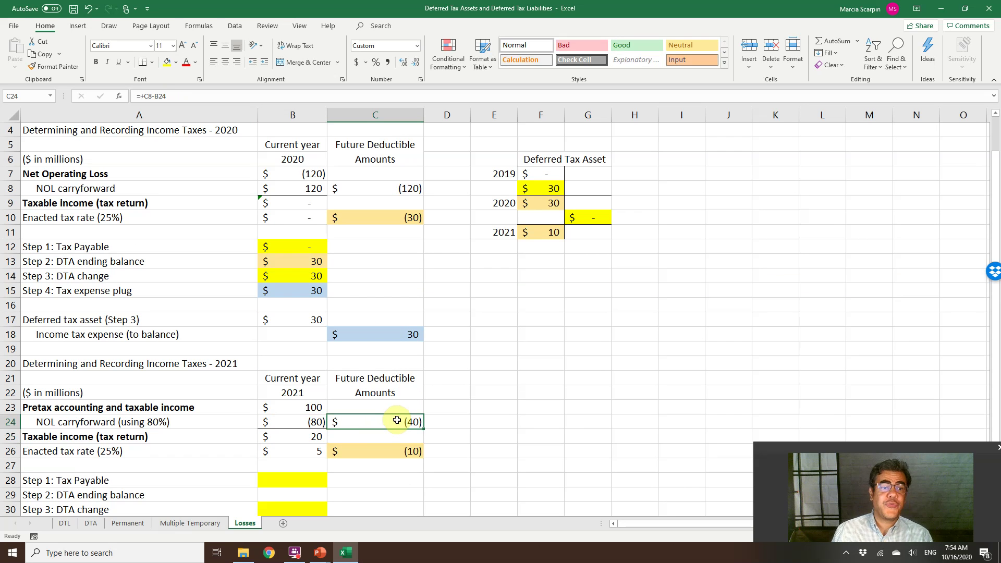
pyautogui.doubleClick(396, 420)
pyautogui.press('Escape')
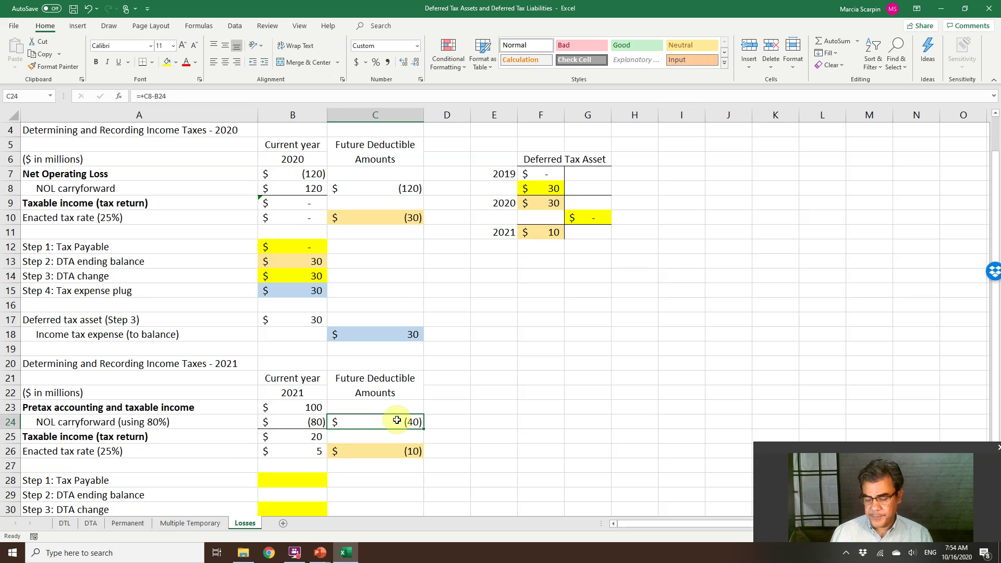
pyautogui.press('Delete')
pyautogui.write('+')
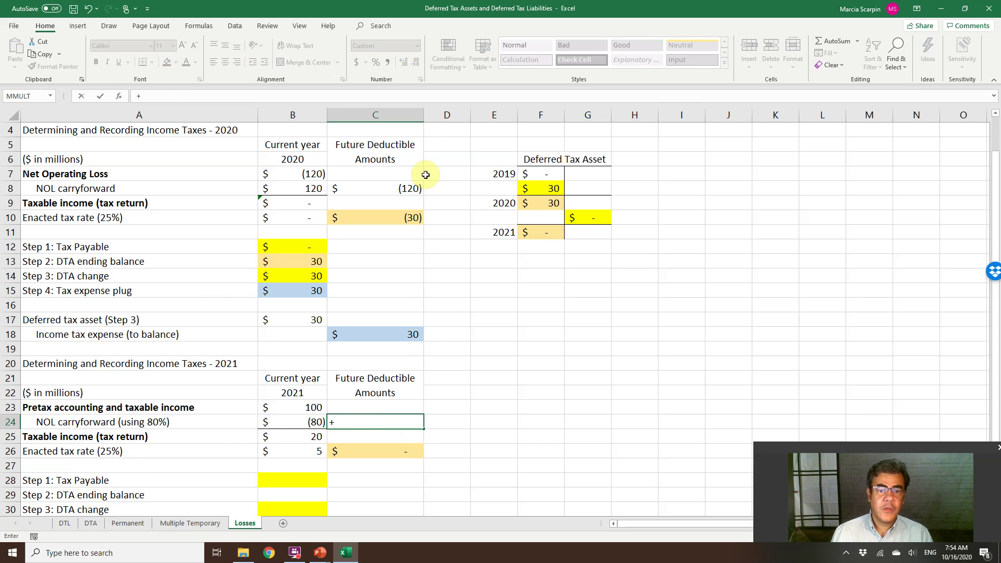
pyautogui.click(409, 187)
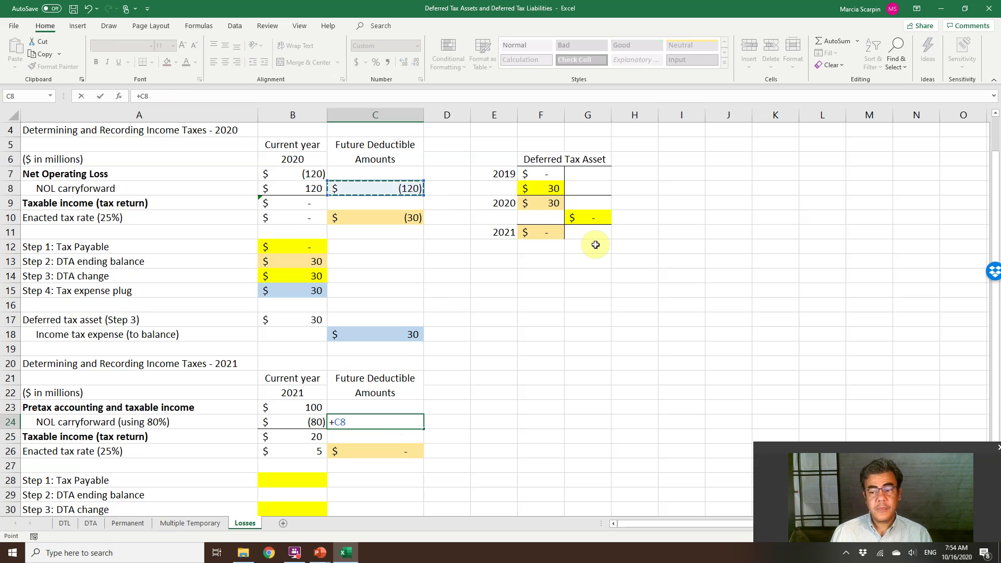
pyautogui.write('-')
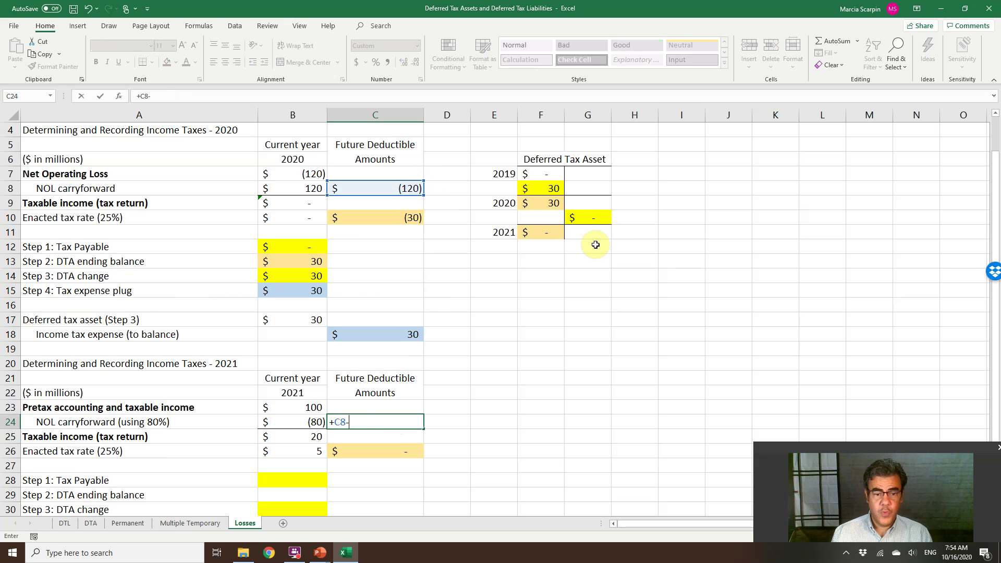
pyautogui.press('Left')
pyautogui.press('Return')
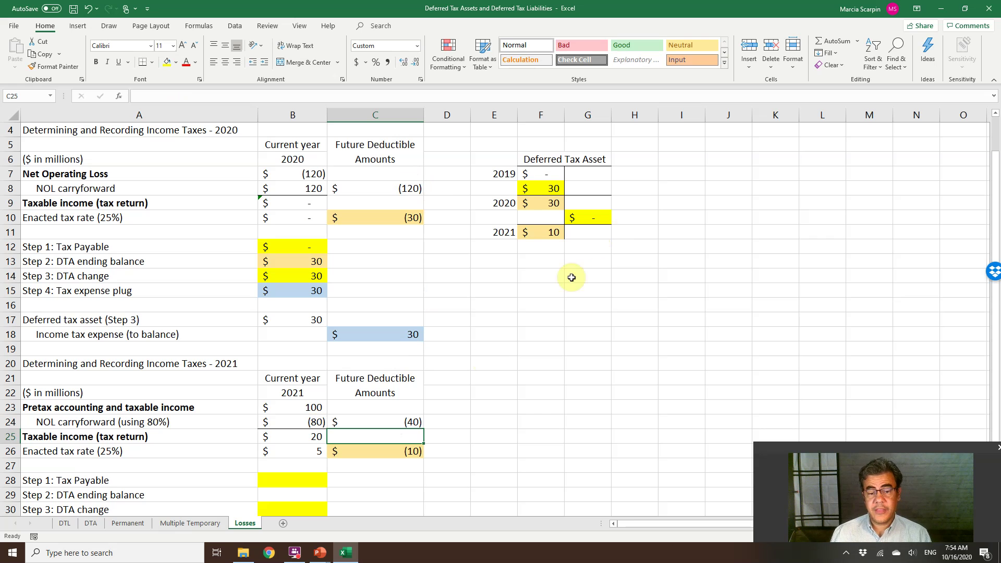
pyautogui.click(394, 452)
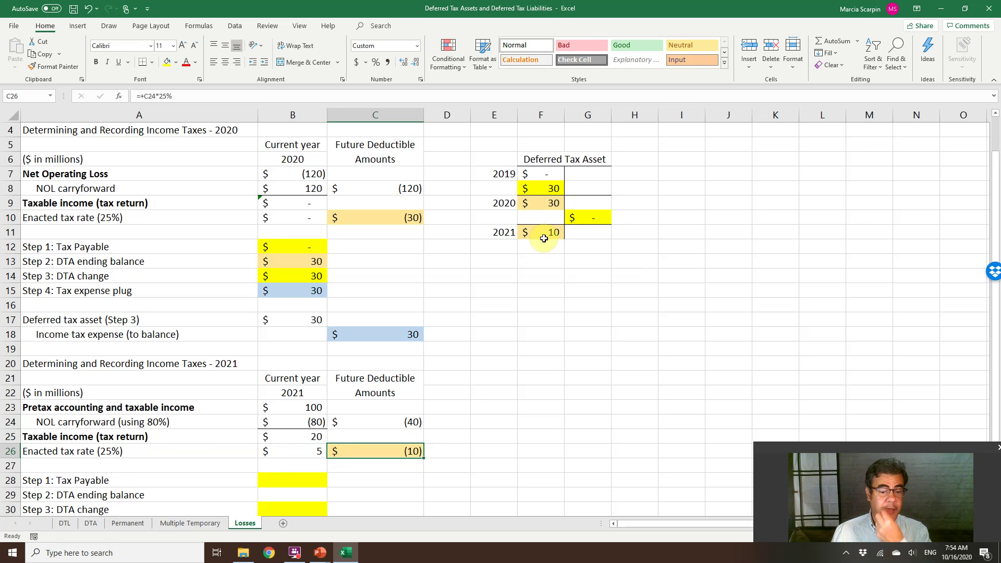
pyautogui.click(298, 446)
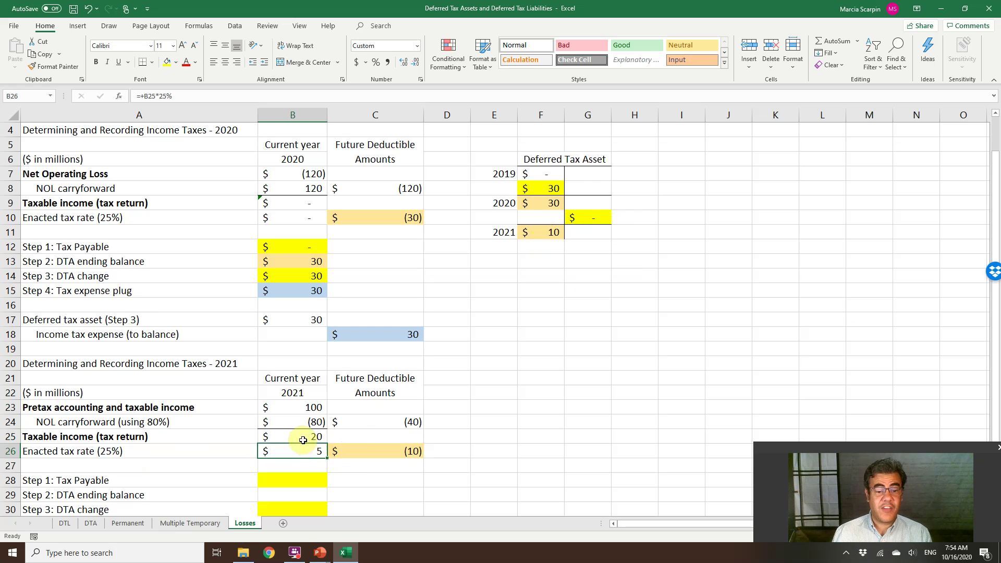
pyautogui.click(305, 436)
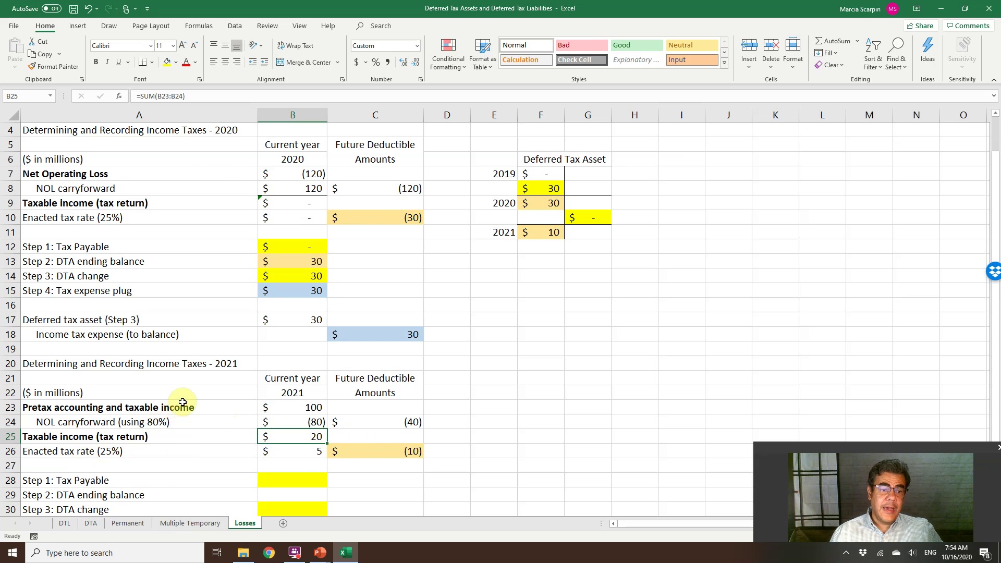
pyautogui.scroll(2, 184, 402)
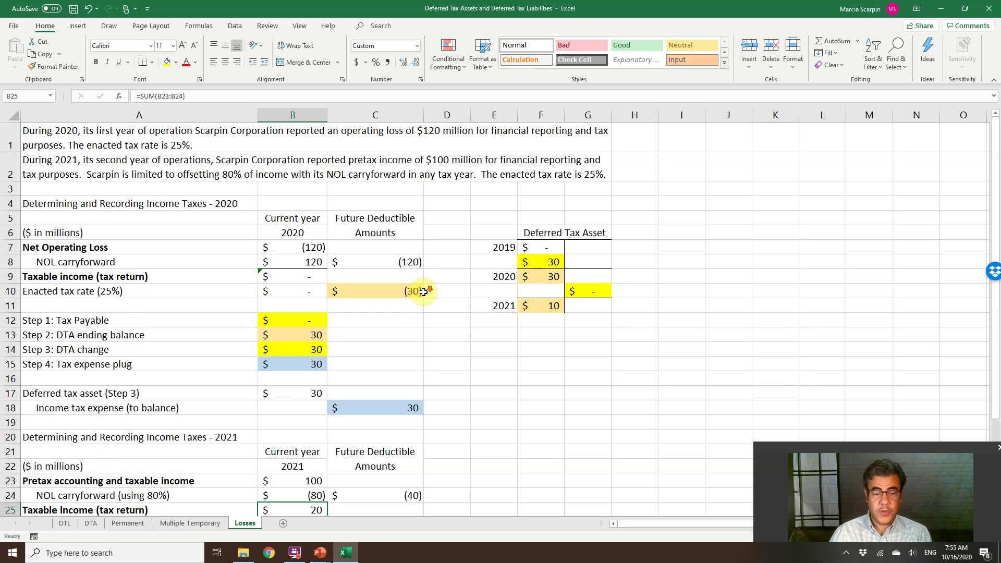
# Link 2021 tax payable B28 to =+B26 and DTA ending balance B29 to =+F11.
pyautogui.scroll(-2, 423, 293)
pyautogui.click(309, 430)
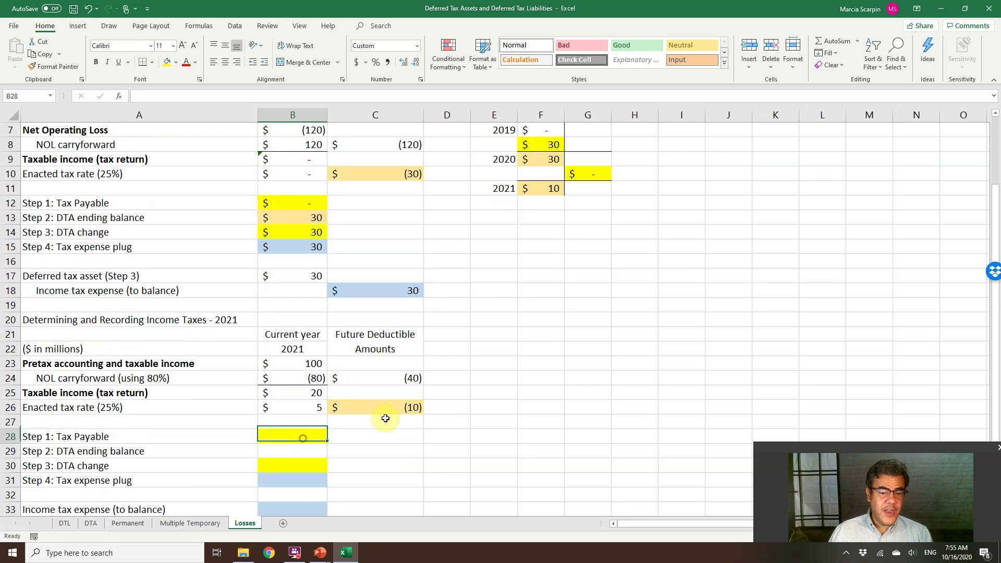
pyautogui.write('+')
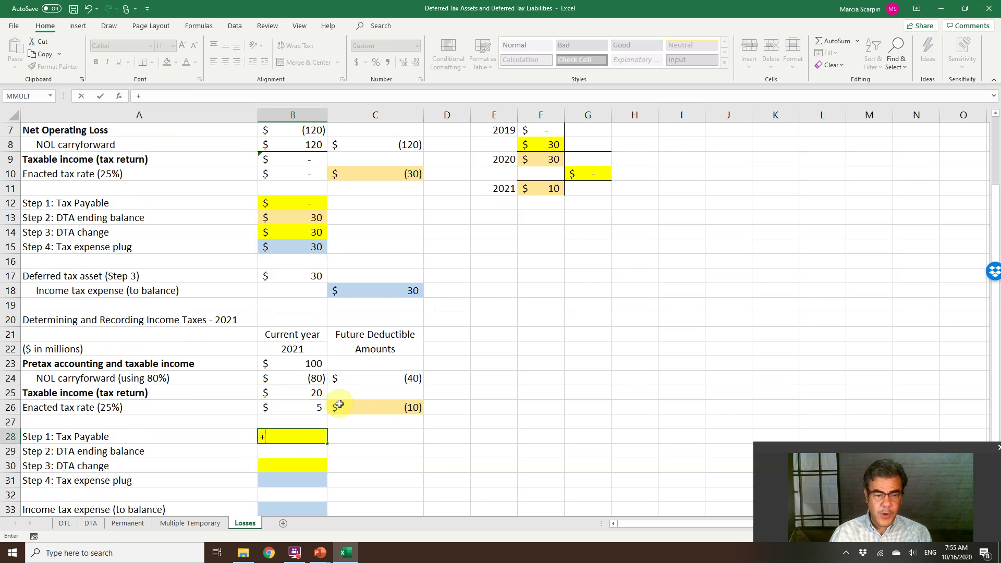
pyautogui.click(301, 407)
pyautogui.press('Return')
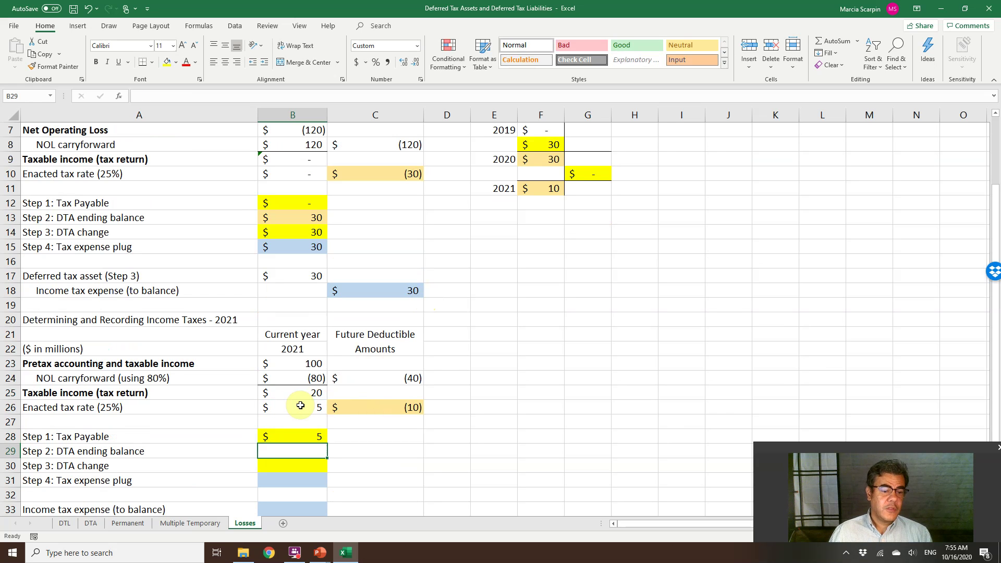
pyautogui.write('+')
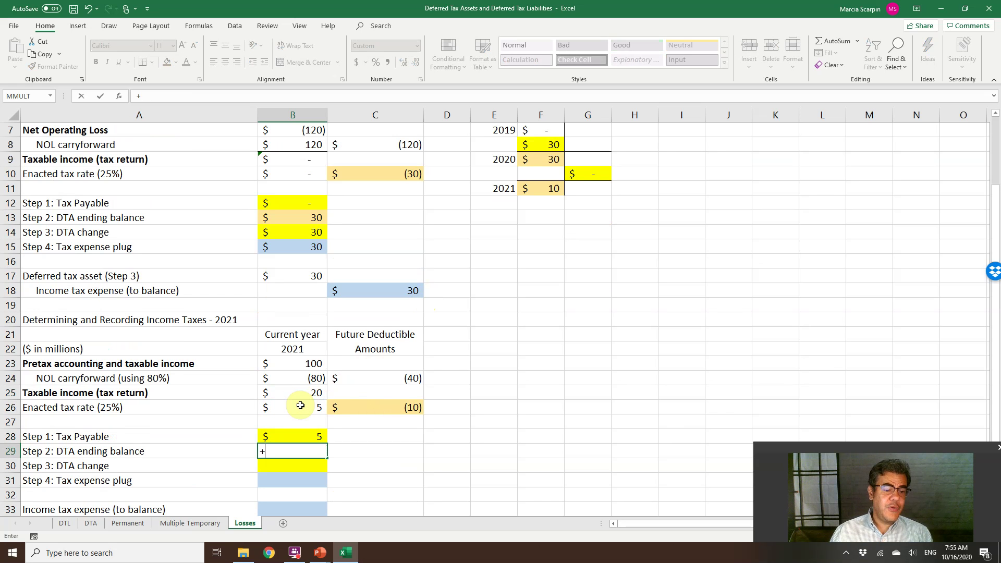
pyautogui.click(547, 190)
pyautogui.press('Return')
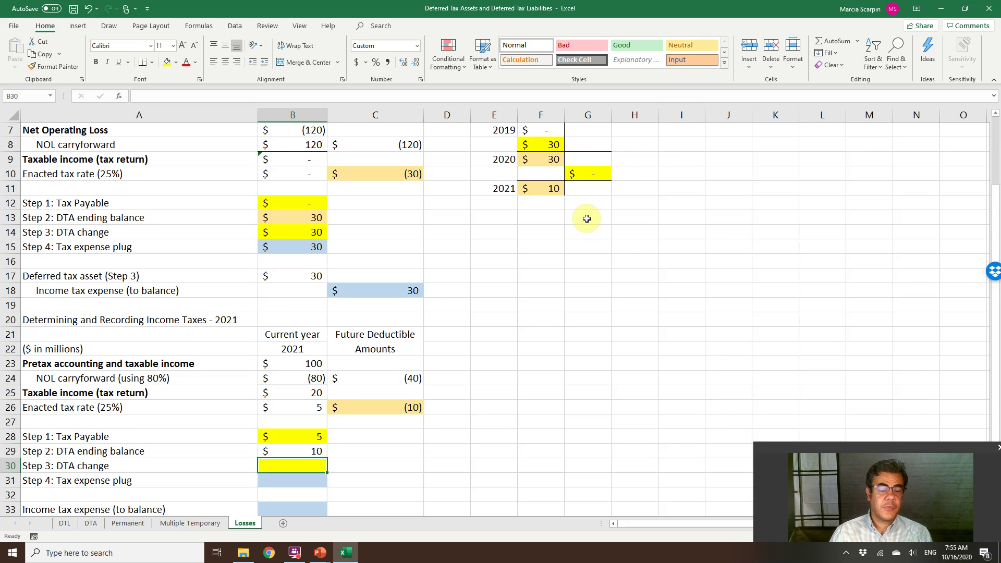
# Enter the 2021 DTA change in B30 as =+F11-F9, giving (20).
pyautogui.write('+')
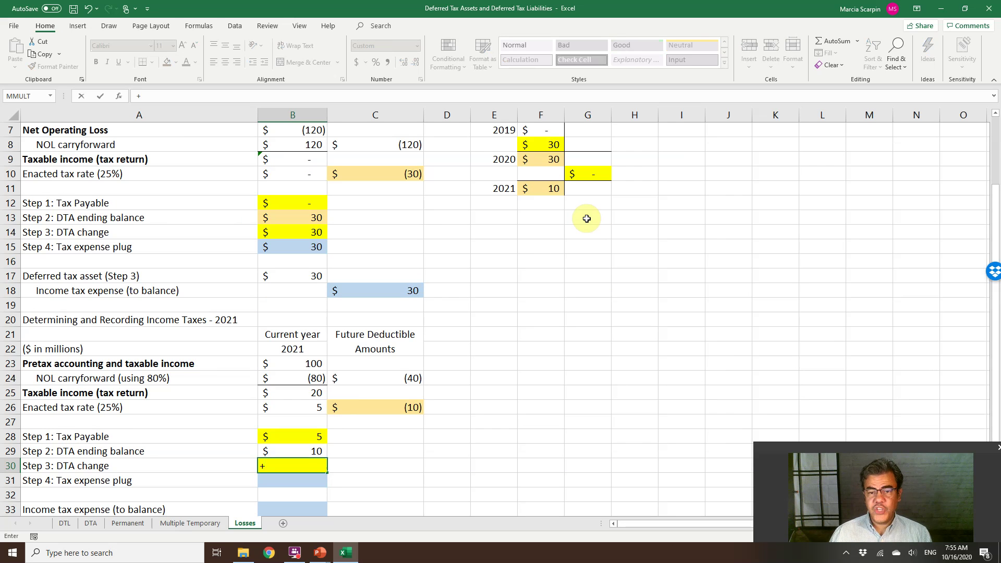
pyautogui.click(553, 192)
pyautogui.write('-')
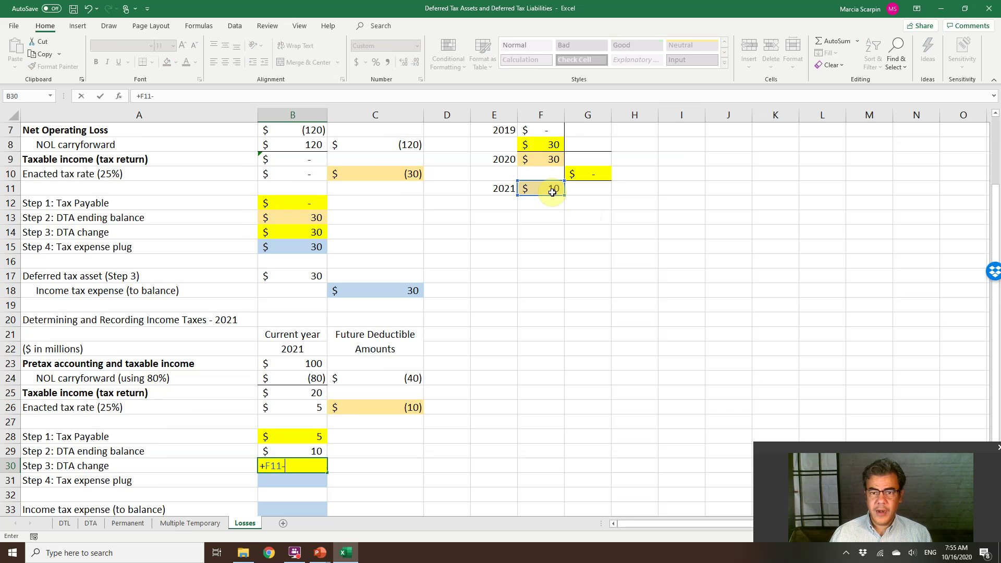
pyautogui.scroll(1, 553, 192)
pyautogui.click(551, 203)
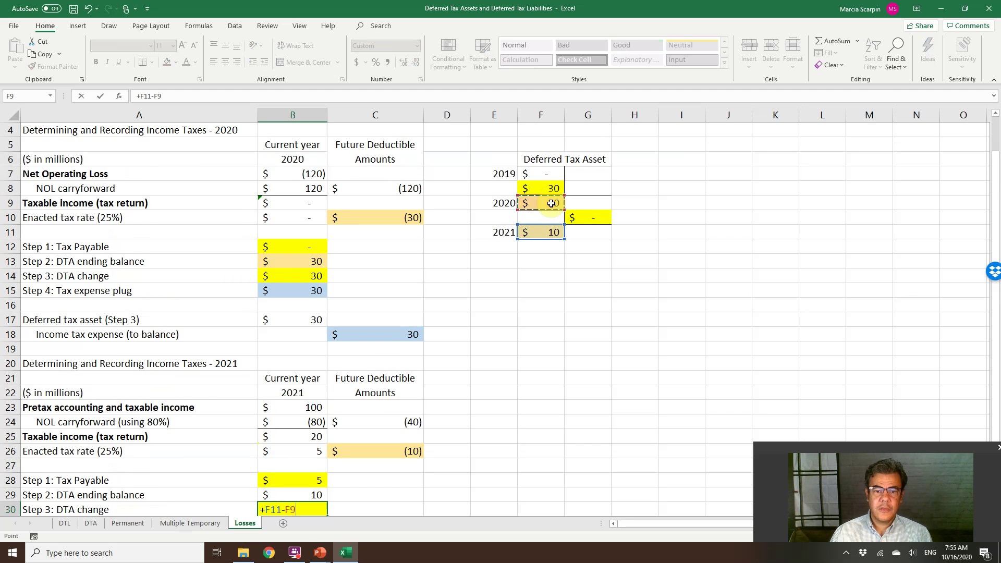
pyautogui.press('Return')
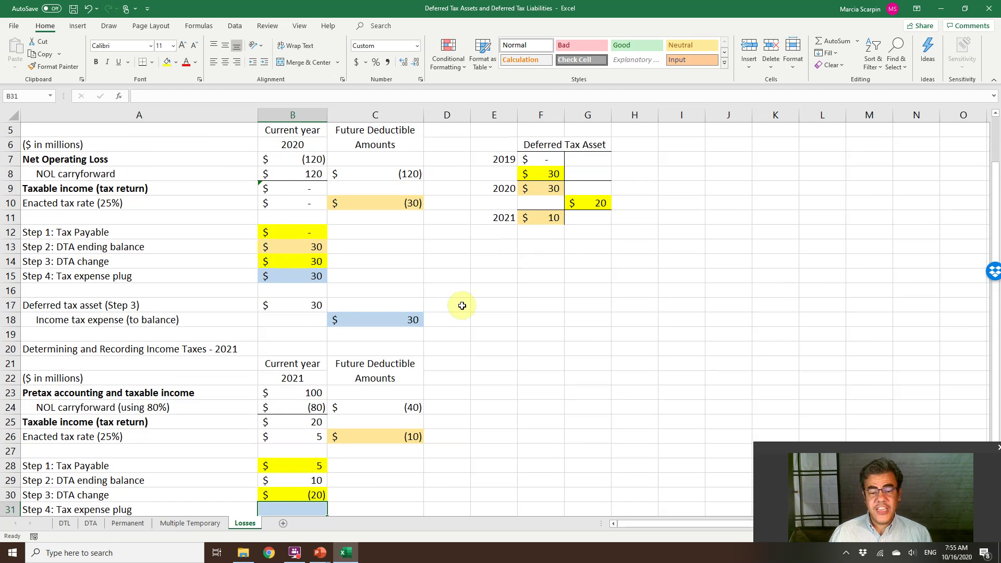
# Verify the B30 formula and that the T-account credit in G10 shows 20.
pyautogui.scroll(-1, 459, 302)
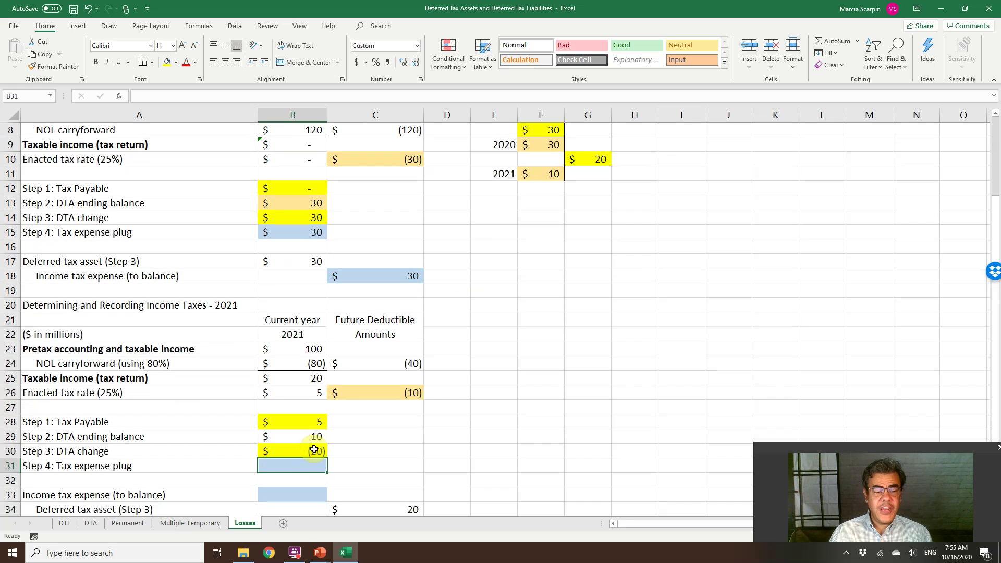
pyautogui.doubleClick(317, 448)
pyautogui.press('Escape')
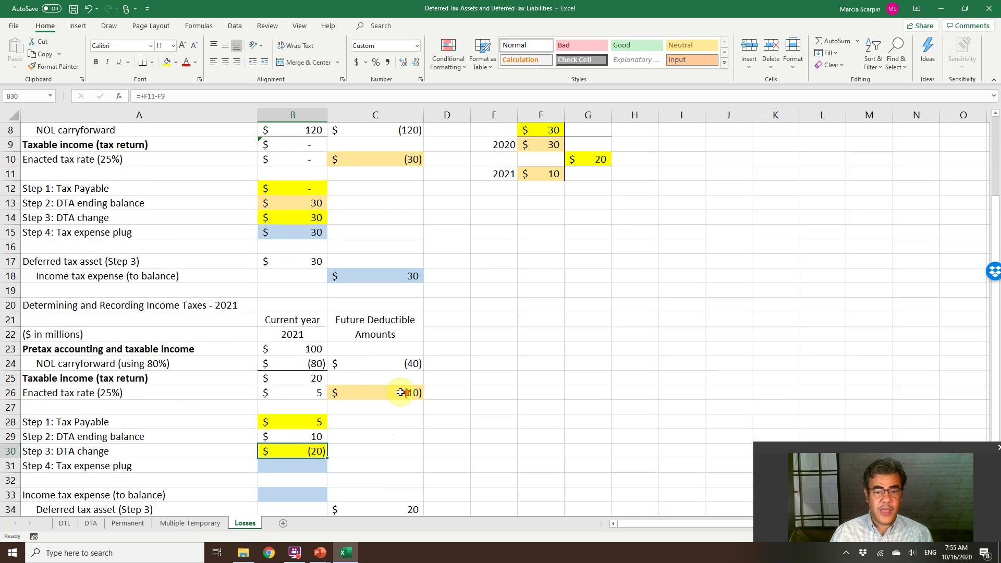
pyautogui.scroll(1, 531, 169)
pyautogui.scroll(1, 531, 169)
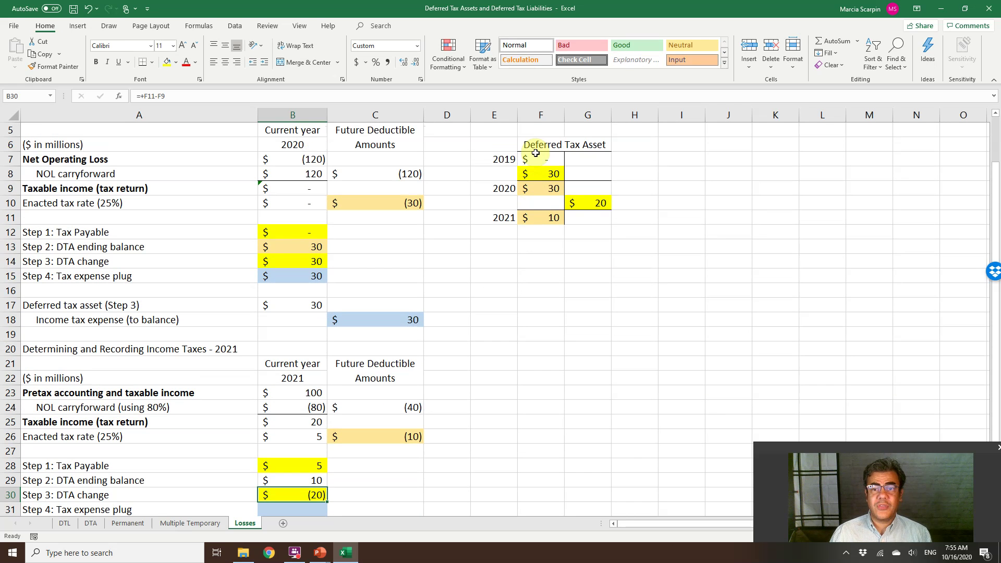
pyautogui.click(597, 205)
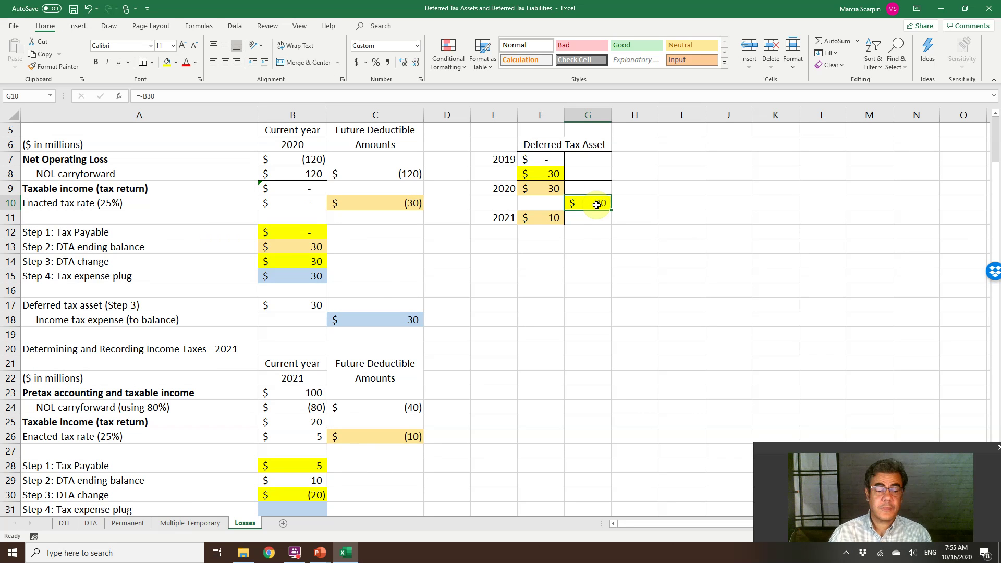
pyautogui.scroll(-2, 590, 232)
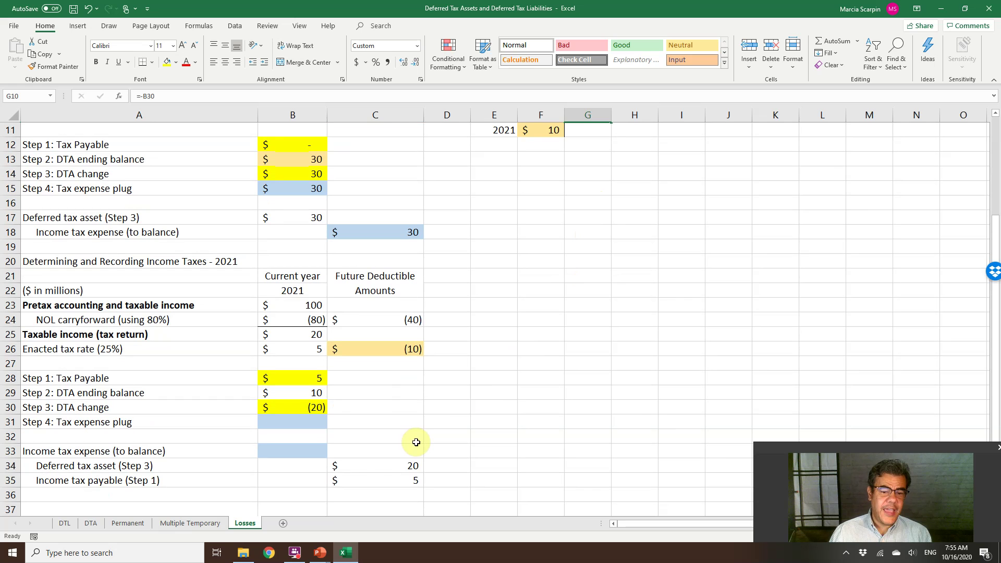
# Relink the journal entry credits: C34 as =+-B30 (20) and C35 as =+B28 (5).
pyautogui.moveTo(390, 464); pyautogui.dragTo(395, 483)
pyautogui.press('Delete')
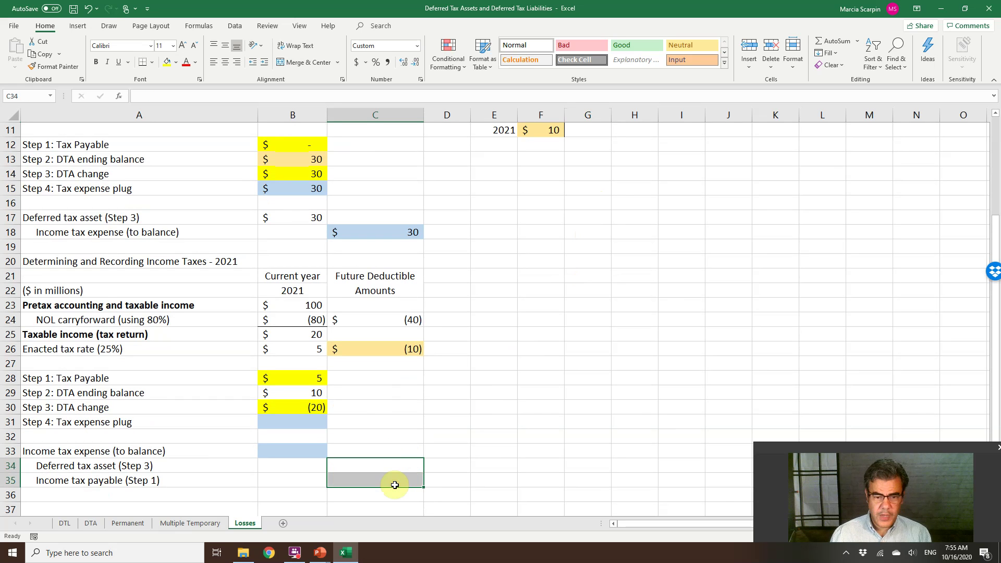
pyautogui.click(395, 468)
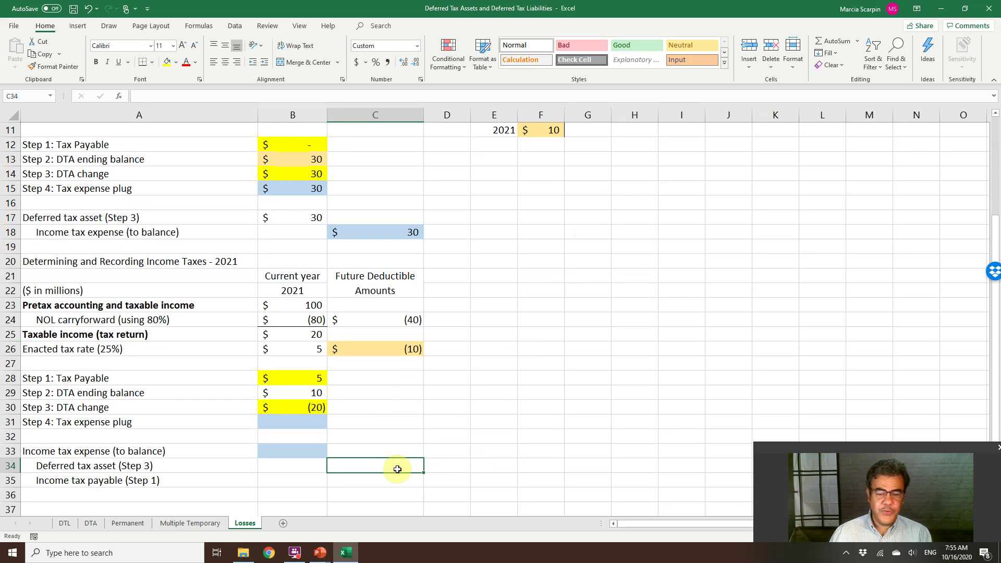
pyautogui.write('+')
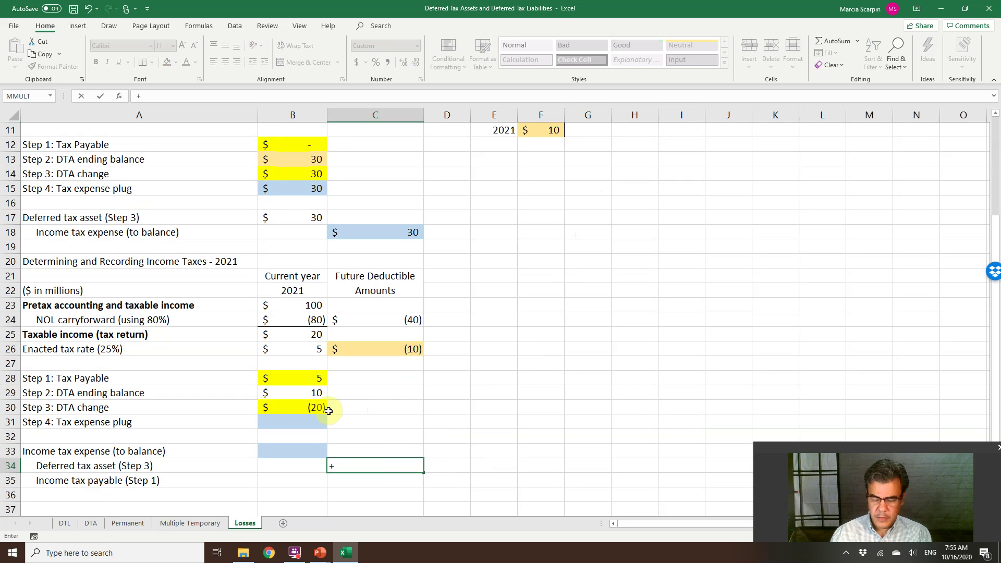
pyautogui.write('-')
pyautogui.click(315, 407)
pyautogui.press('Return')
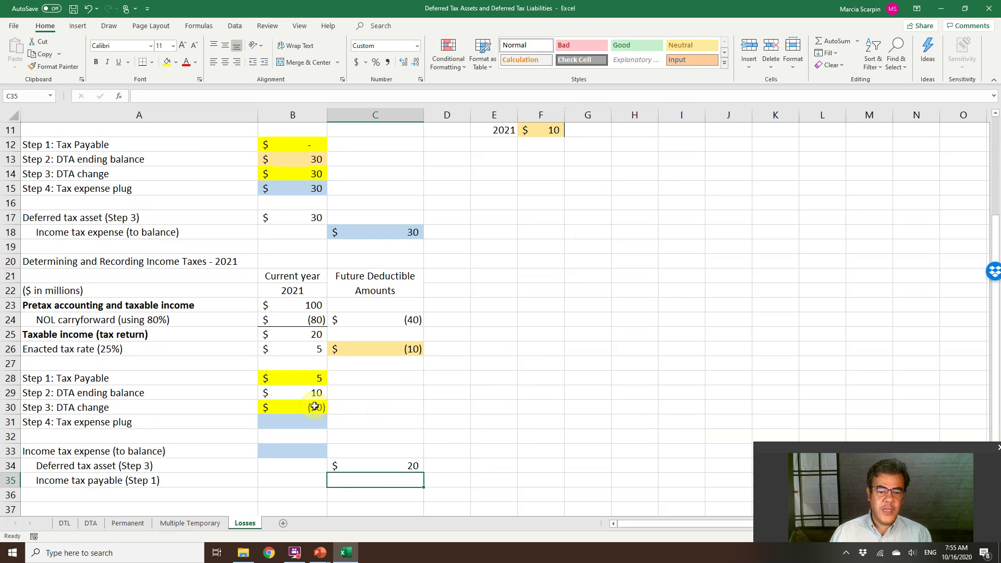
pyautogui.write('+')
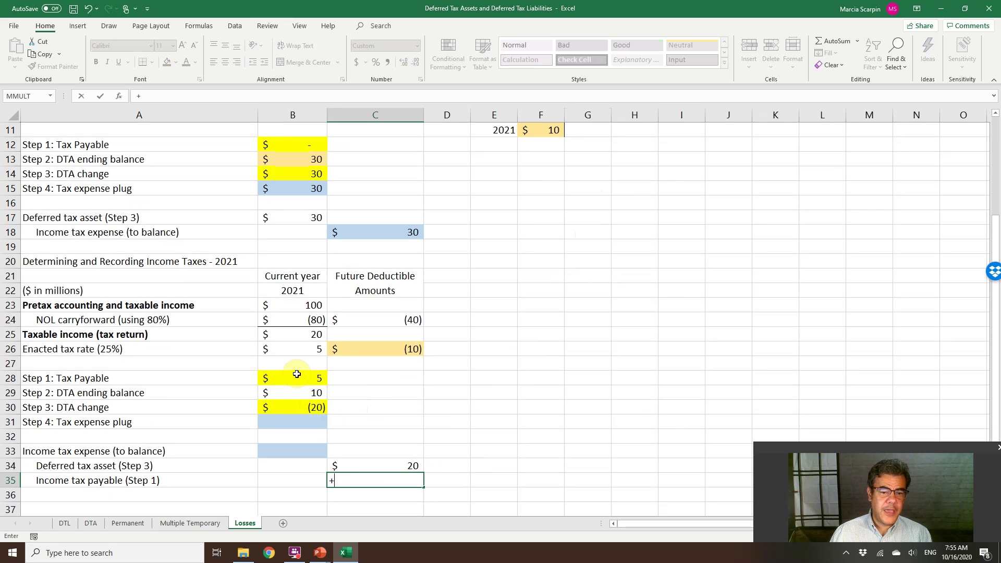
pyautogui.click(296, 375)
pyautogui.press('Return')
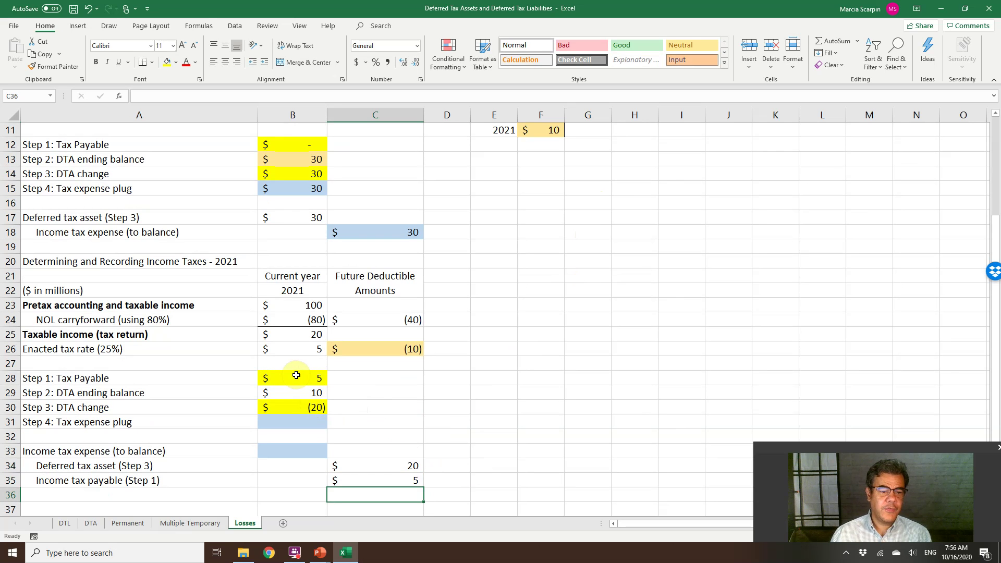
# Set the Step 4 plug B31 to =+B33 and income tax expense B33 to =SUM(C34:C35), totaling 25.
pyautogui.press('Up')
pyautogui.press('Up')
pyautogui.press('Up')
pyautogui.press('Left')
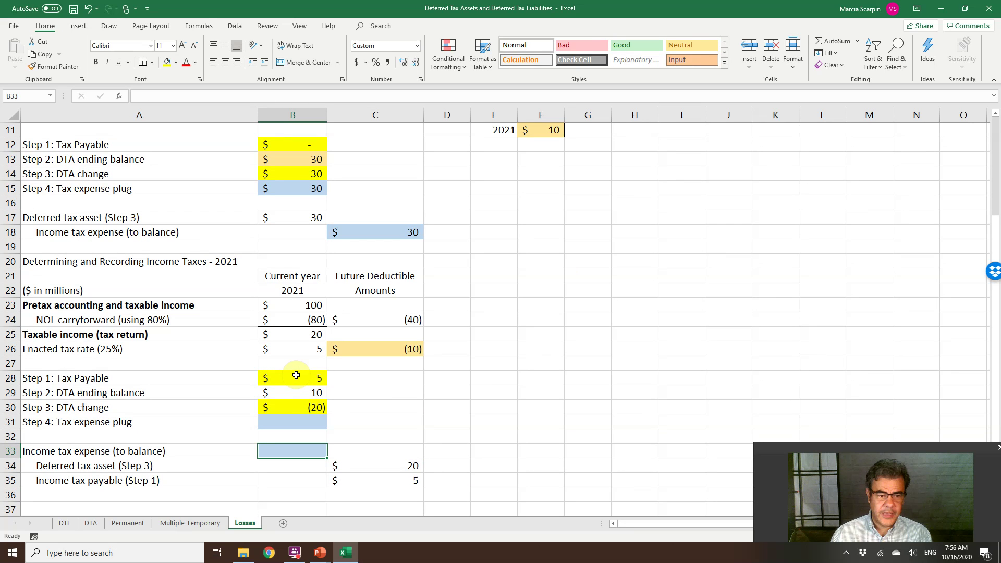
pyautogui.press('Up')
pyautogui.press('Up')
pyautogui.write('+')
pyautogui.press('Down')
pyautogui.press('Down')
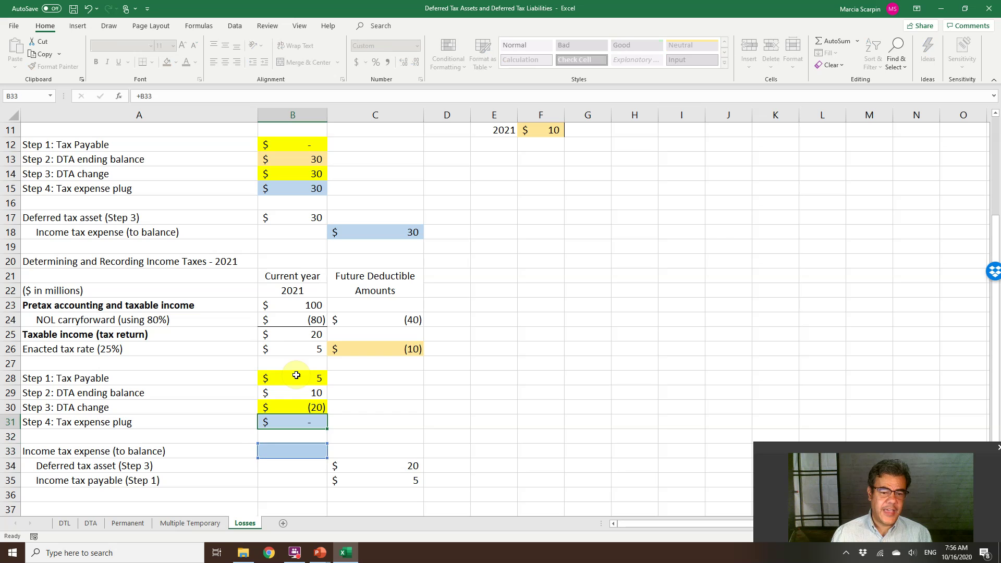
pyautogui.press('Return')
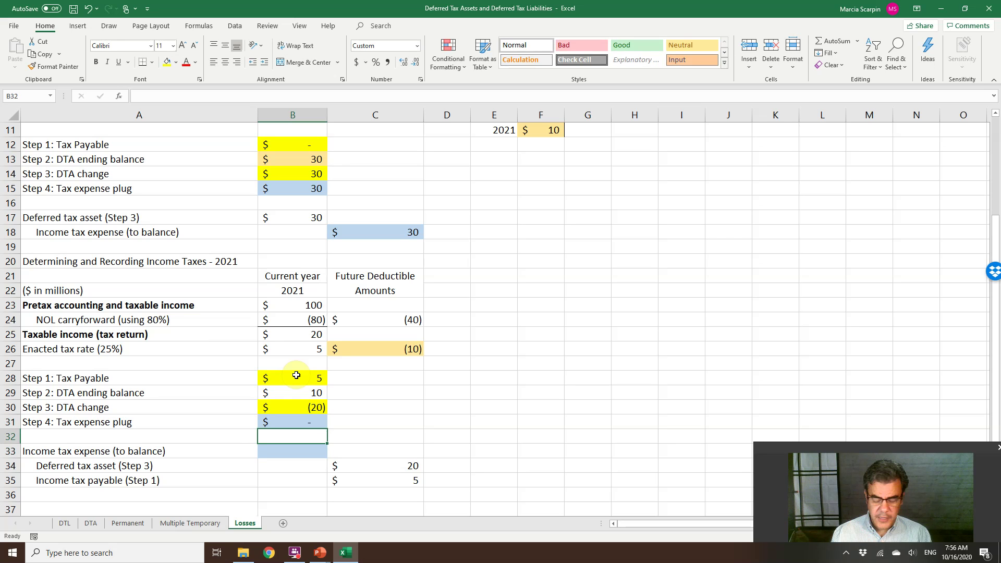
pyautogui.press('Down')
pyautogui.write('=sum(')
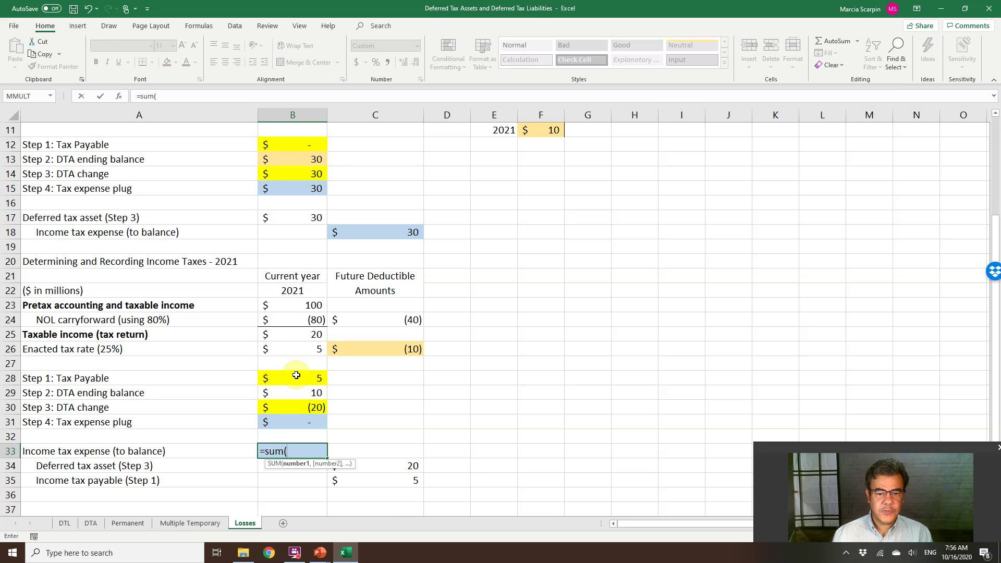
pyautogui.press('Right')
pyautogui.press('Down')
pyautogui.hotkey('shift', 'Down')
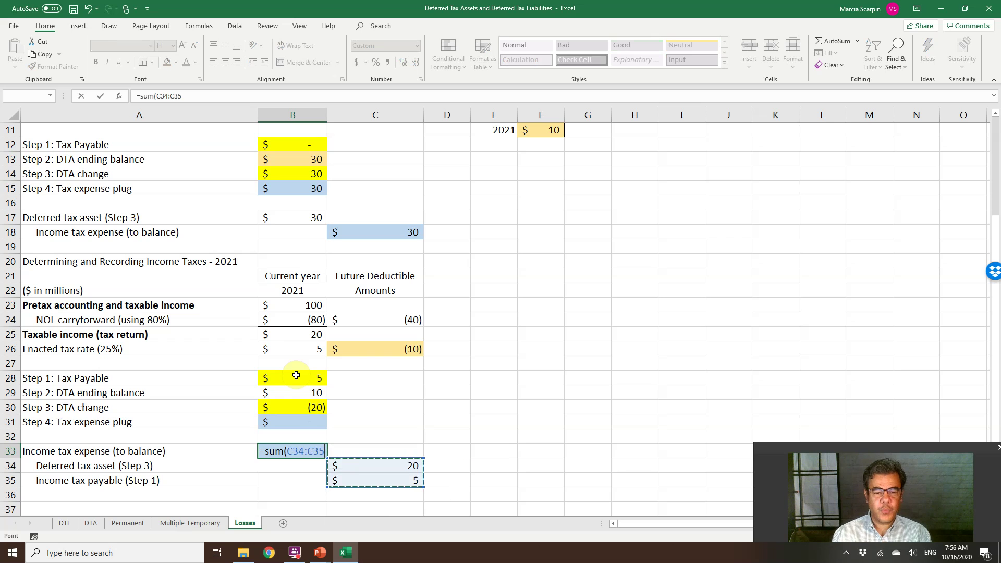
pyautogui.press('Return')
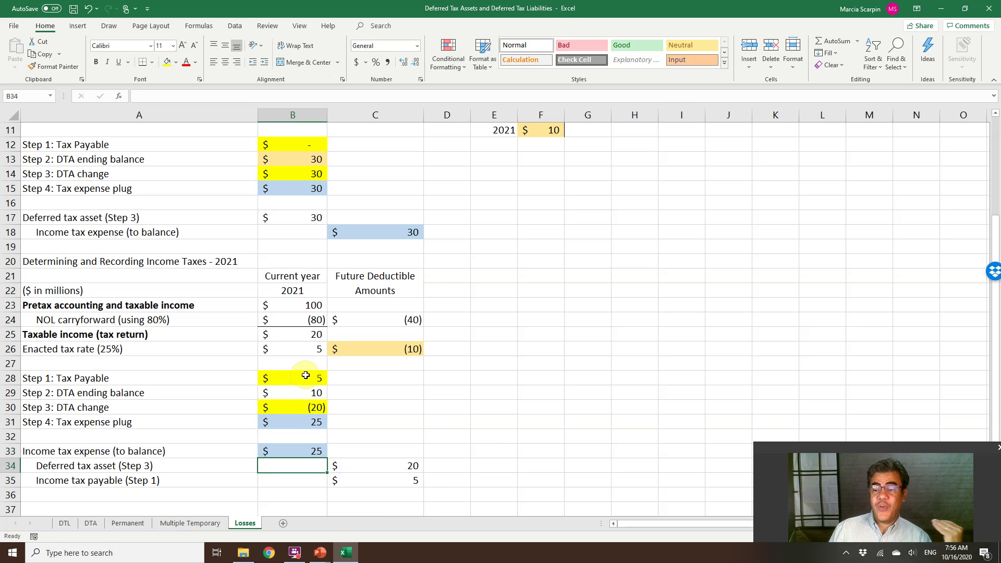
pyautogui.click(386, 325)
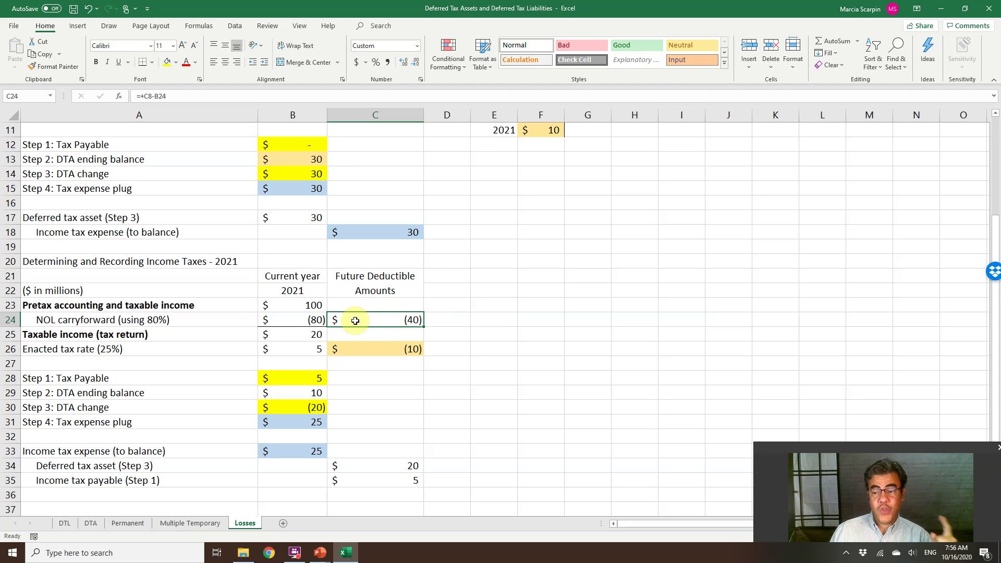
pyautogui.click(289, 304)
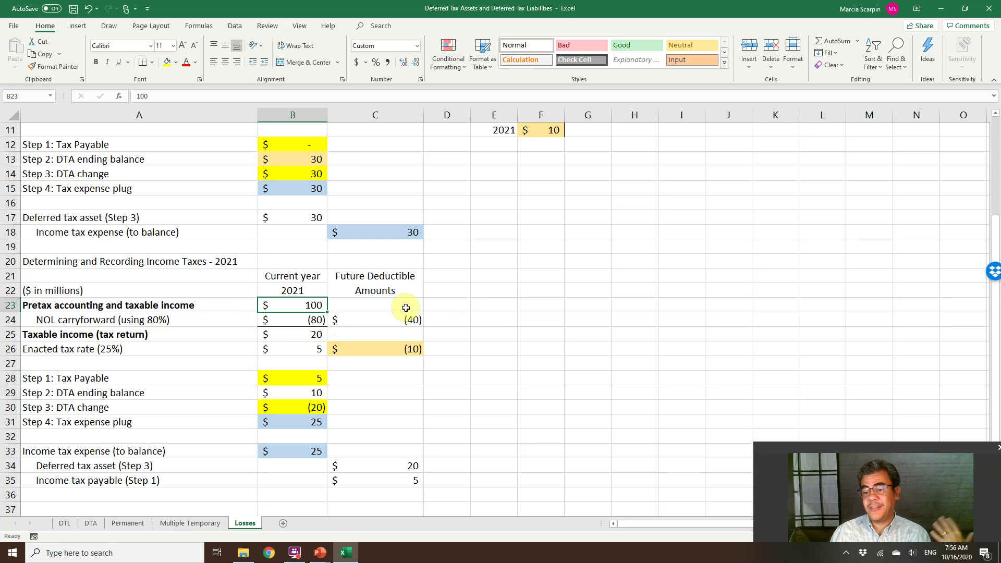
pyautogui.click(408, 319)
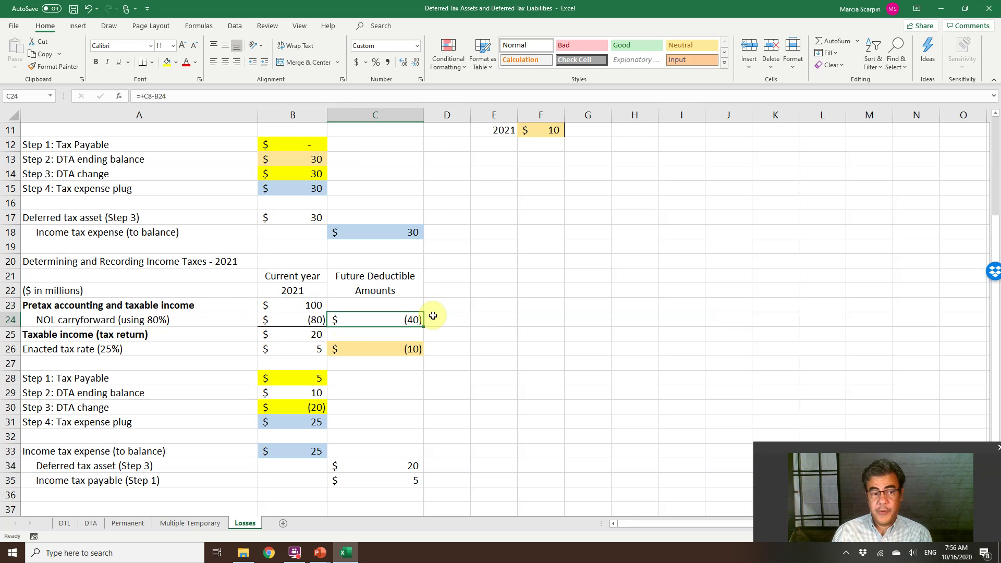
pyautogui.click(289, 304)
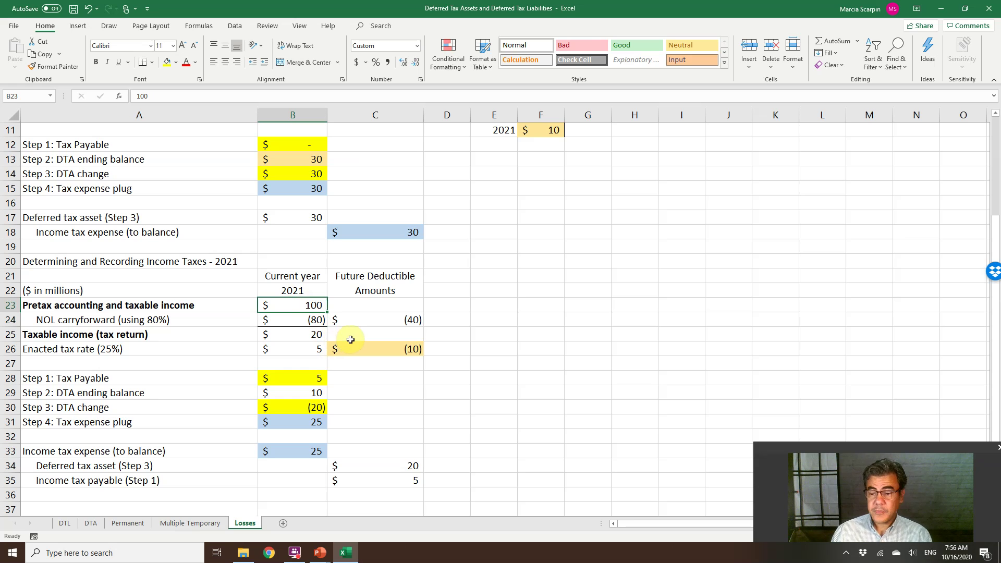
pyautogui.click(369, 322)
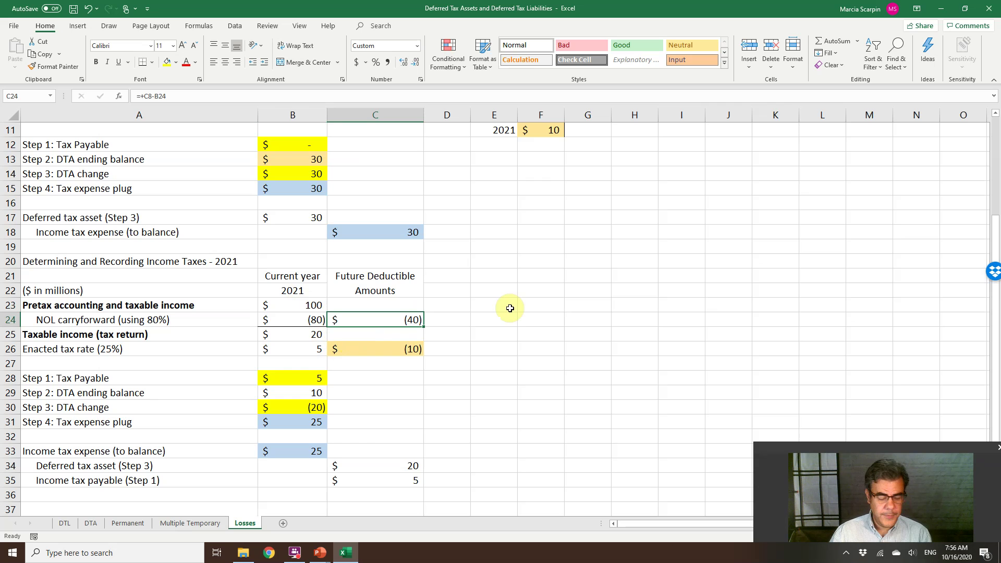
# Switch from Excel to the Net Operating Losses (NOLs) slideshow window with Alt+Tab.
pyautogui.hotkey('alt', 'Tab')
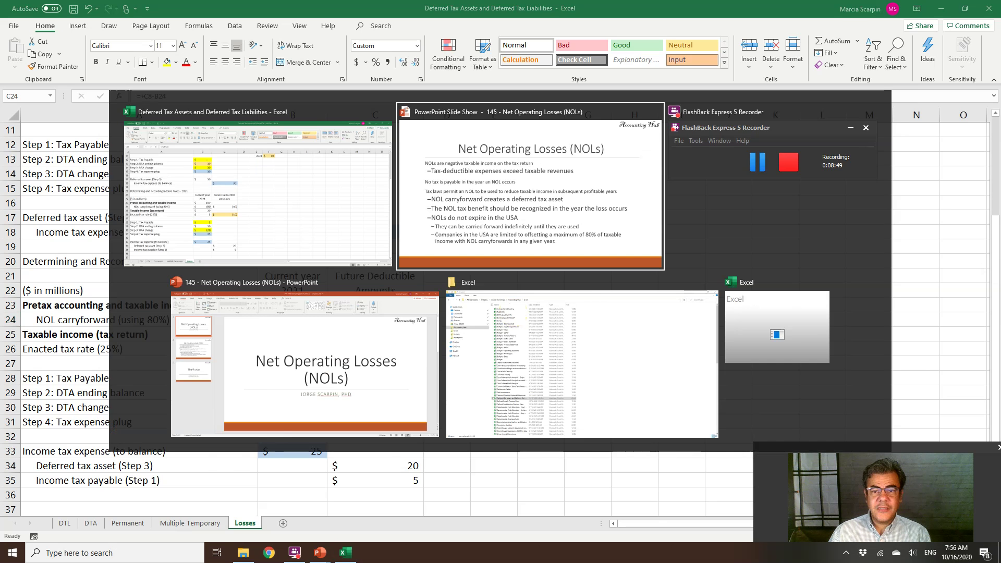